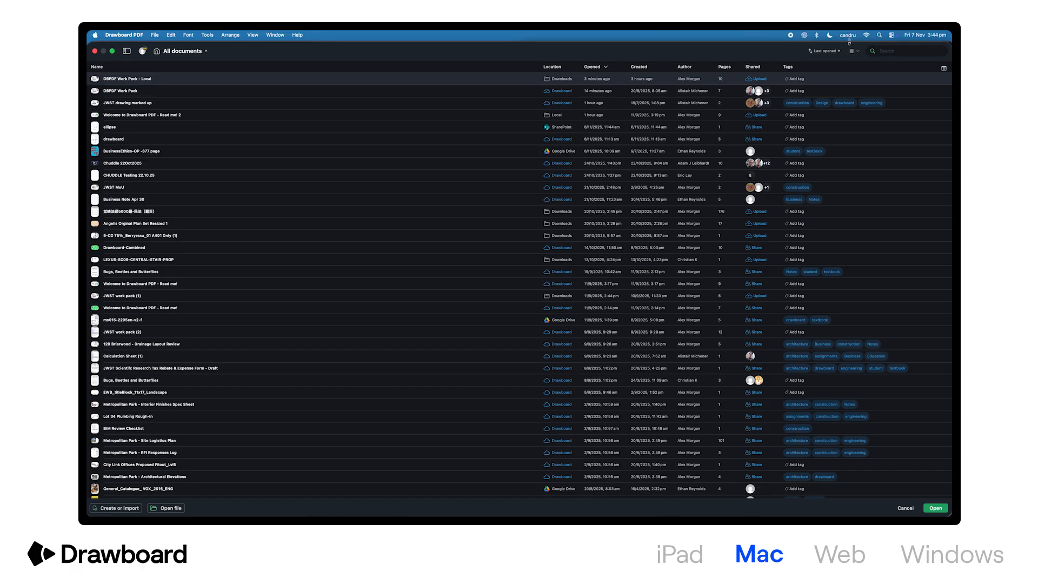
# - Choose a layout for the documents list, and hide and restore its Location and Pages columns
pyautogui.click(859, 53)
pyautogui.click(868, 81)
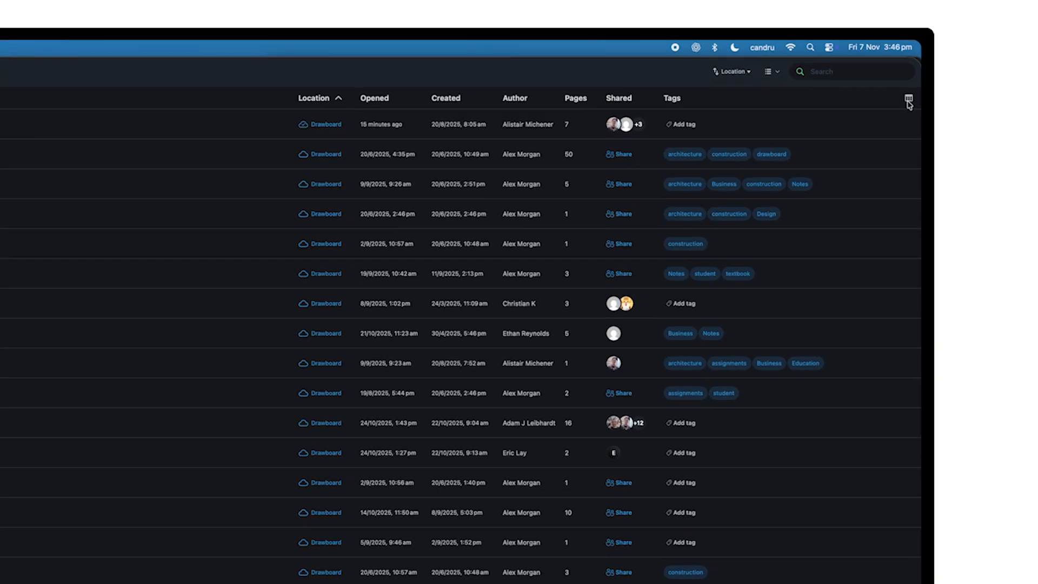
pyautogui.click(942, 70)
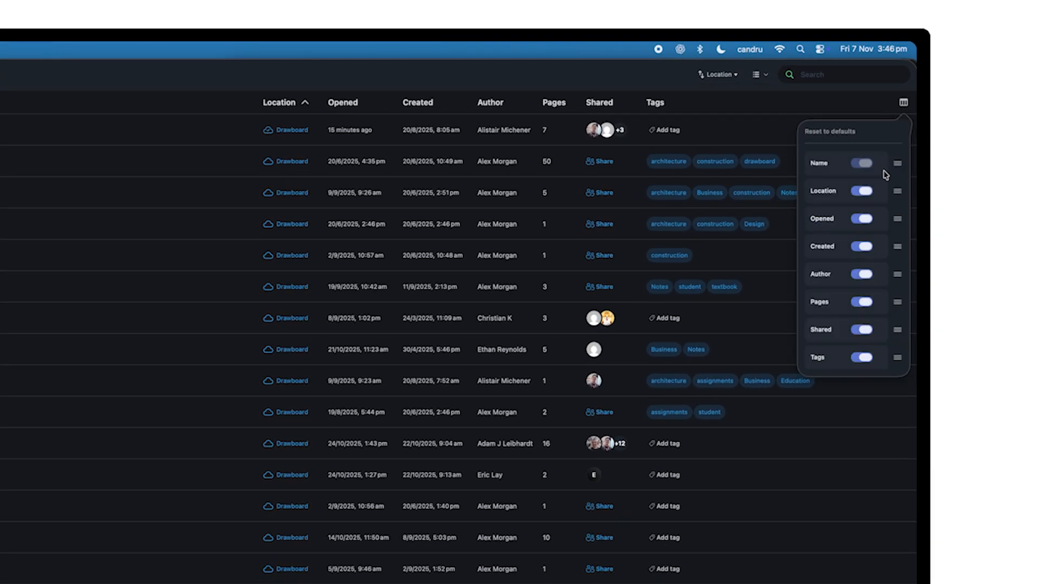
pyautogui.click(863, 191)
pyautogui.click(861, 191)
pyautogui.click(862, 302)
pyautogui.click(862, 302)
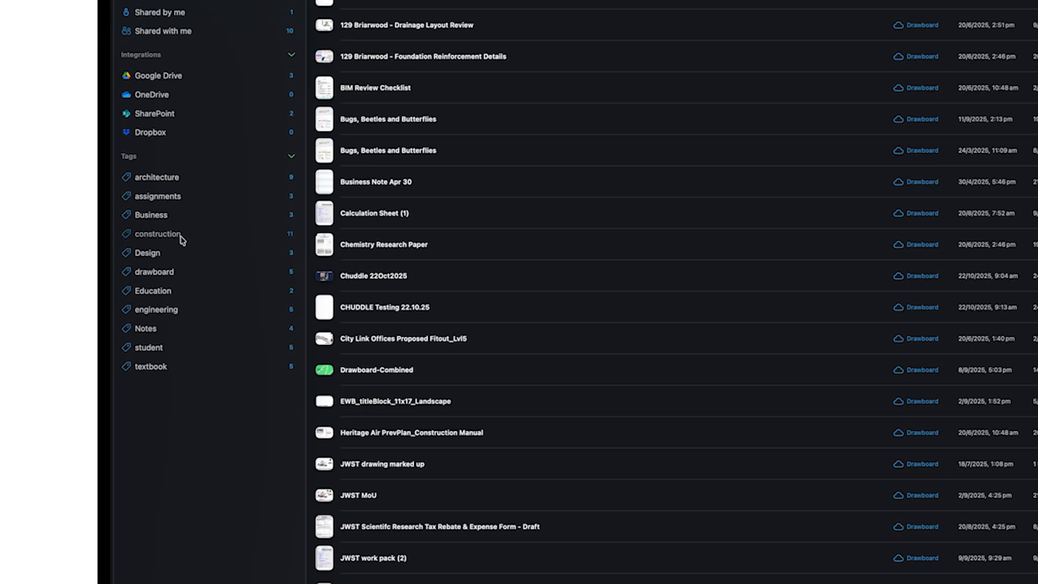
# - Filter the documents by the construction tag and search them for "architec"
pyautogui.click(182, 240)
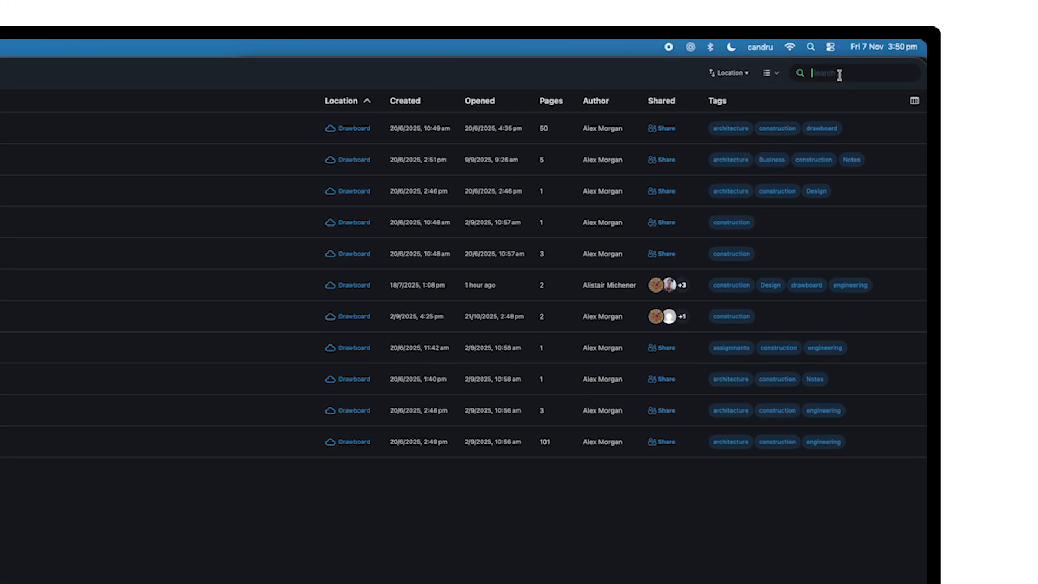
pyautogui.write('architec')
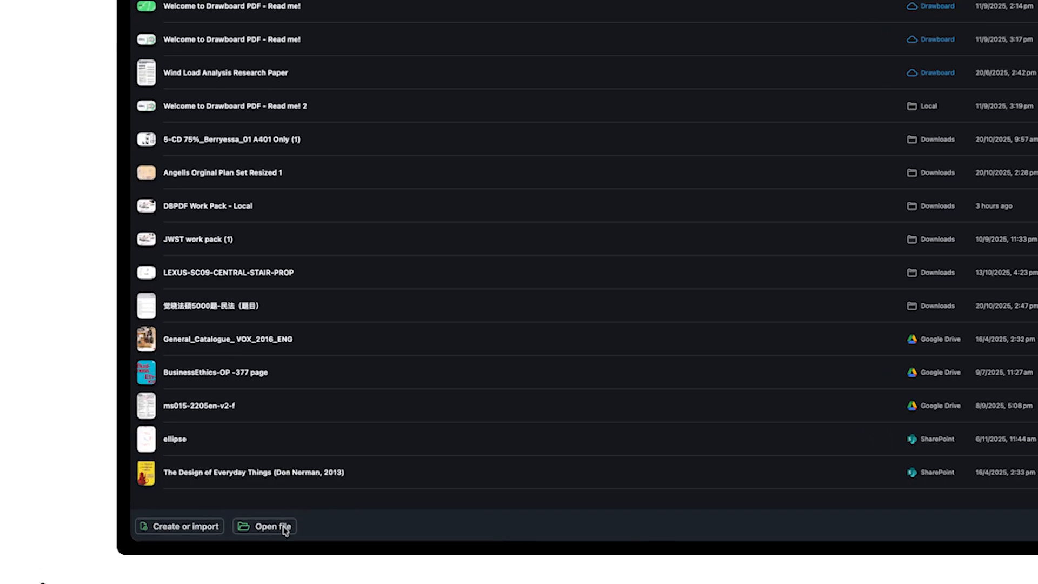
# - Start a new document template from the create and import options, with the name New document
pyautogui.click(283, 527)
pyautogui.click(220, 528)
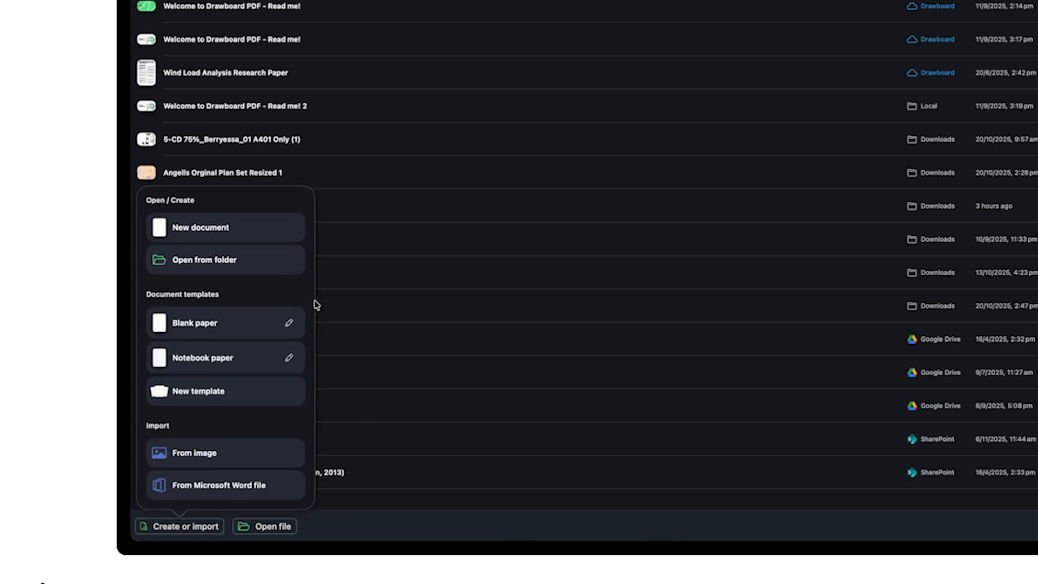
pyautogui.click(289, 394)
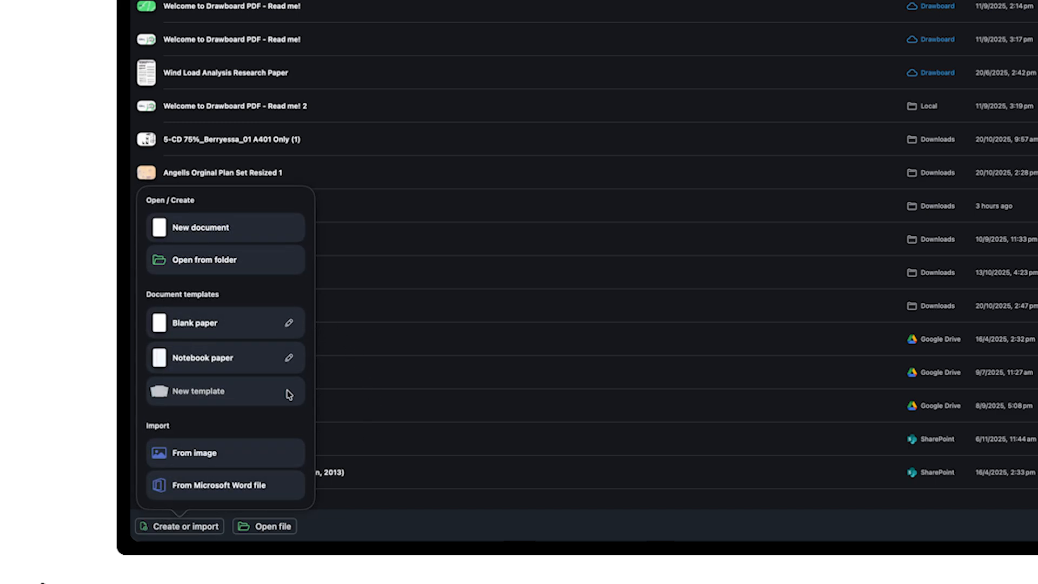
pyautogui.write('New document')
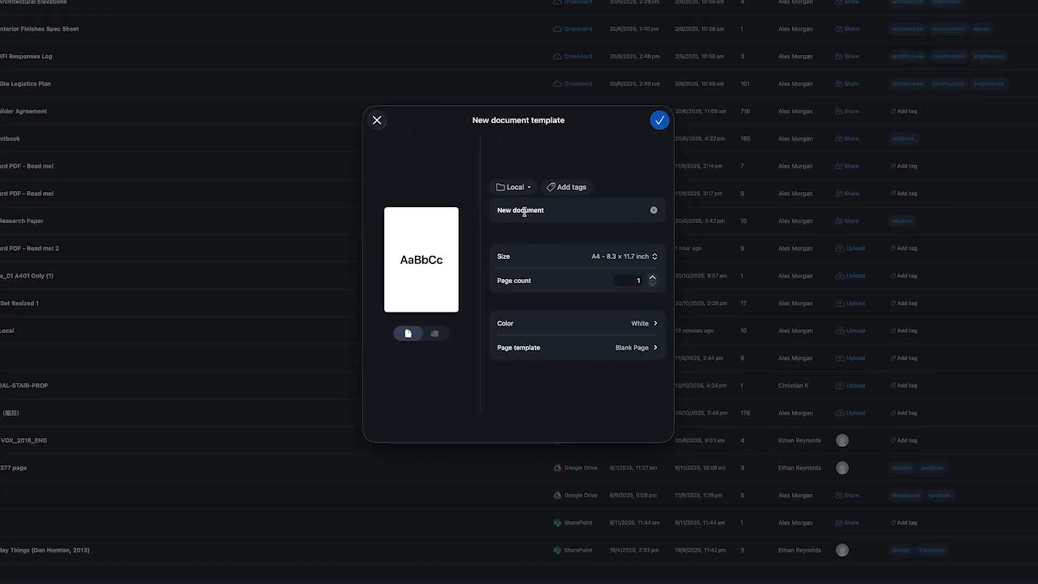
# - Browse the page templates from the note-taking papers to the custom templates, and return to the new template's settings
pyautogui.click(649, 350)
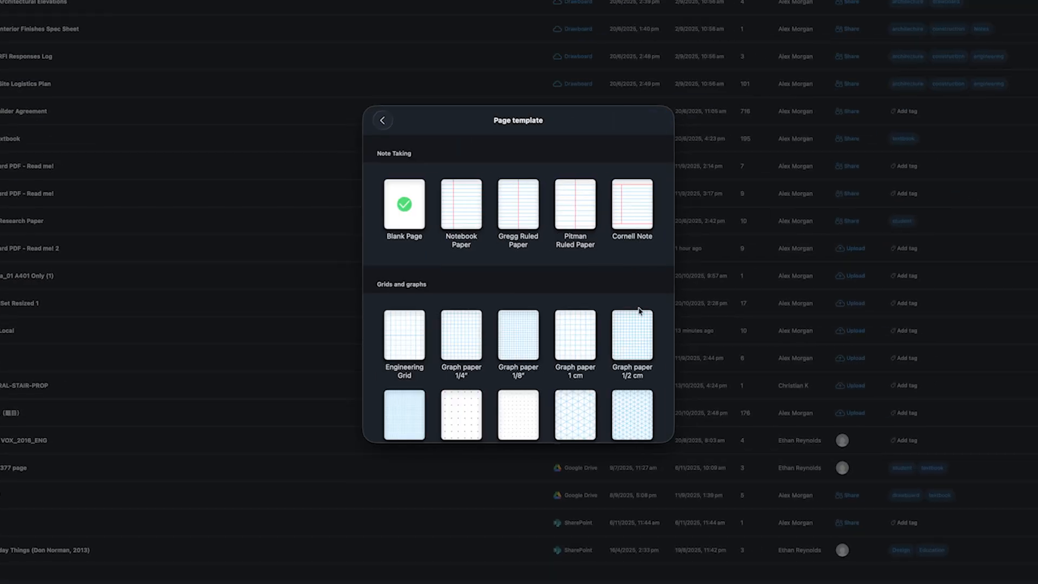
pyautogui.scroll(-5, 640, 311)
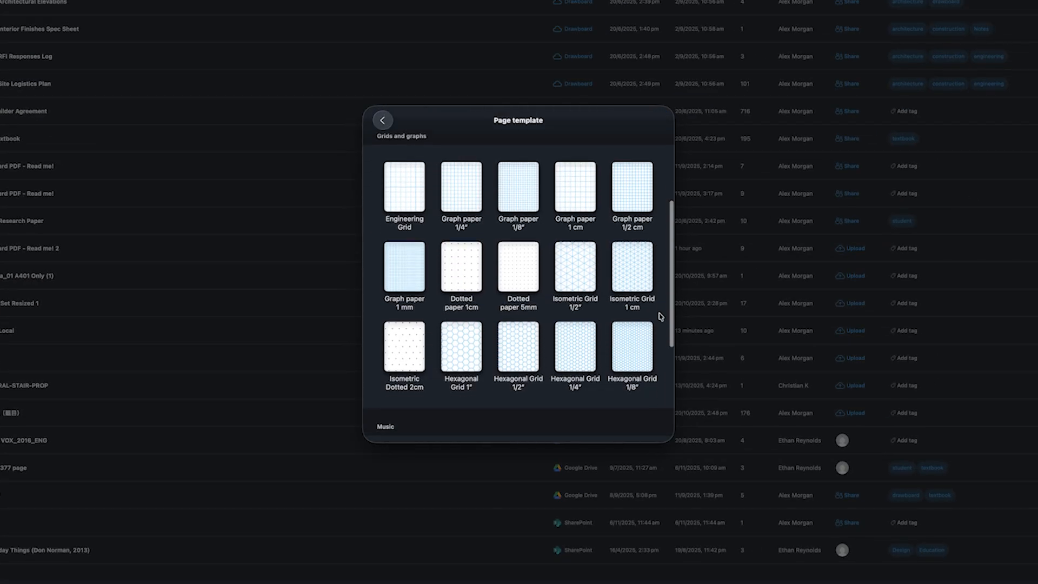
pyautogui.scroll(-5, 661, 316)
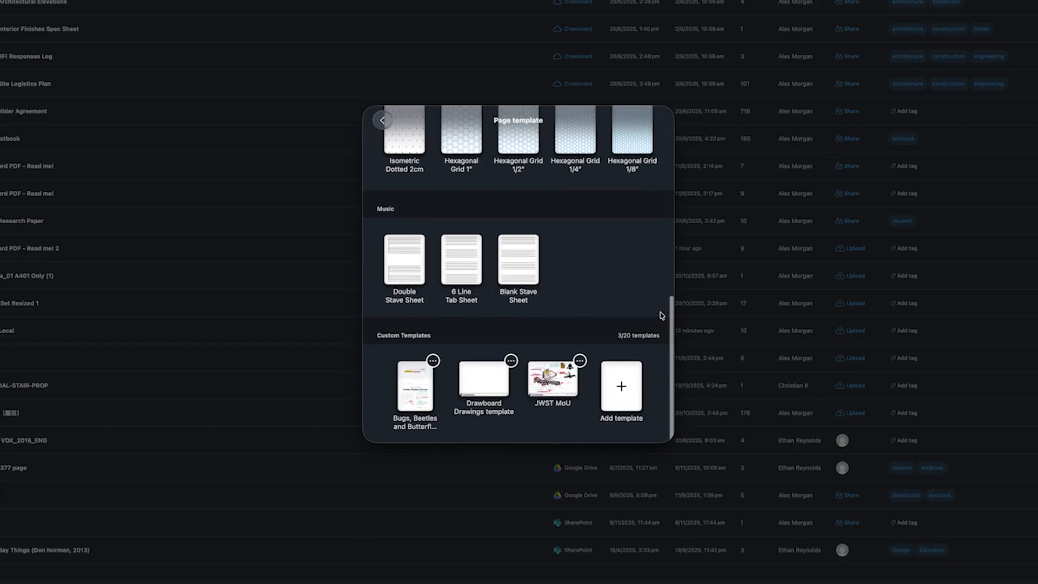
pyautogui.click(380, 121)
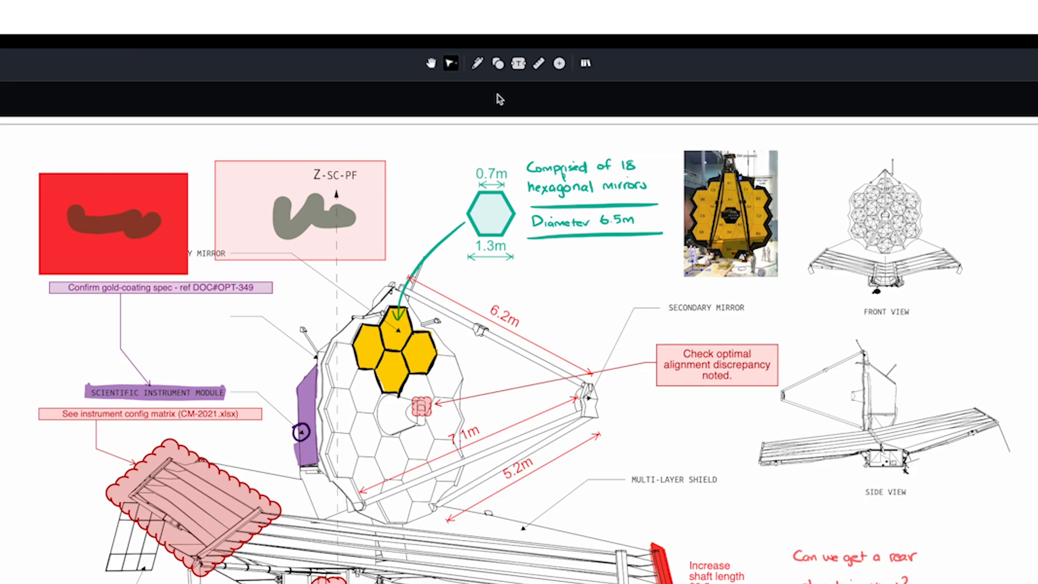
# - Switch the selection mode to Text Select, and set up the Pen in blue with the second stroke preset at an adjusted width
pyautogui.click(458, 64)
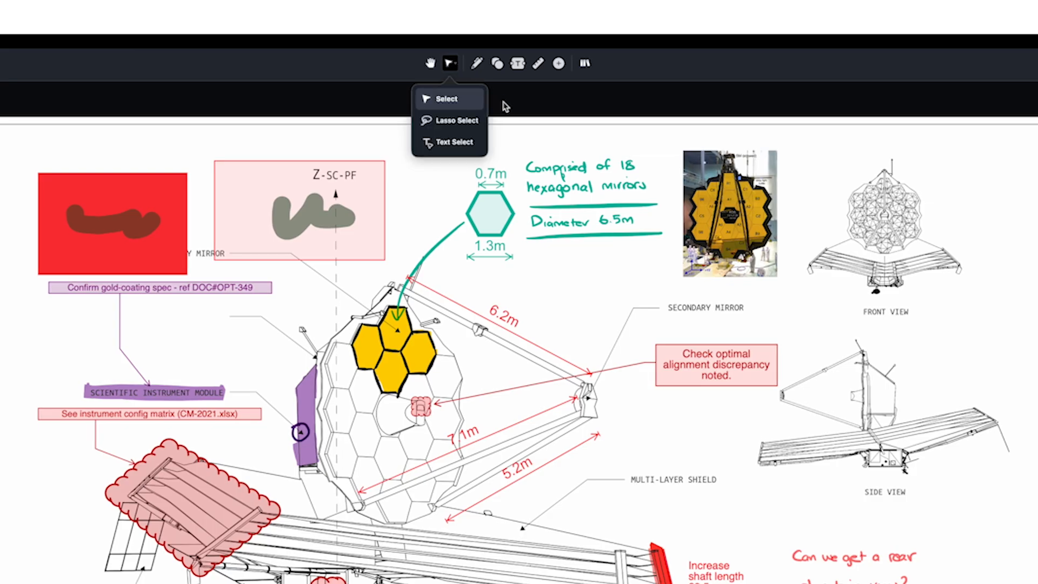
pyautogui.click(453, 142)
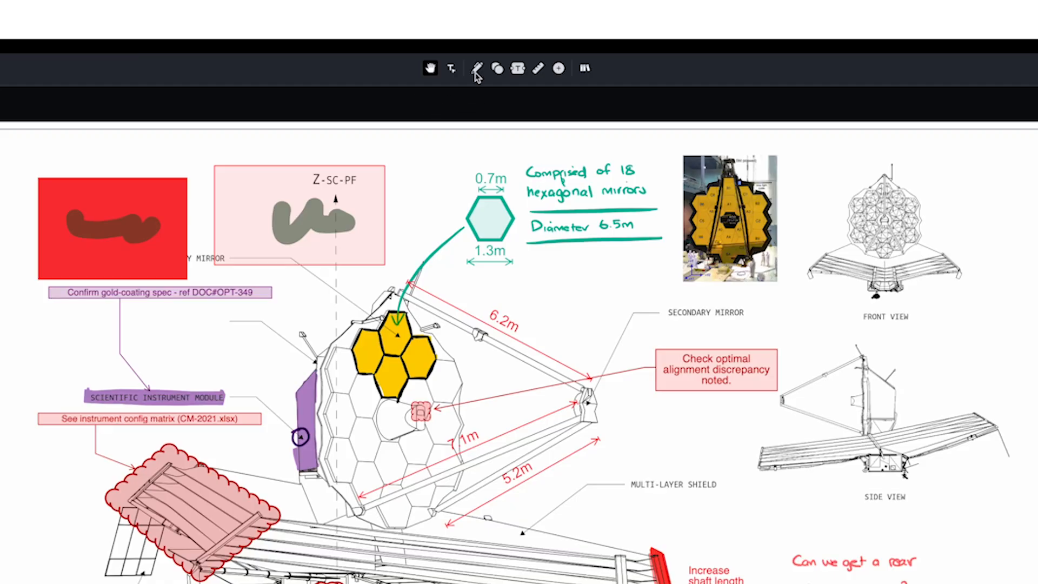
pyautogui.click(476, 71)
pyautogui.click(444, 98)
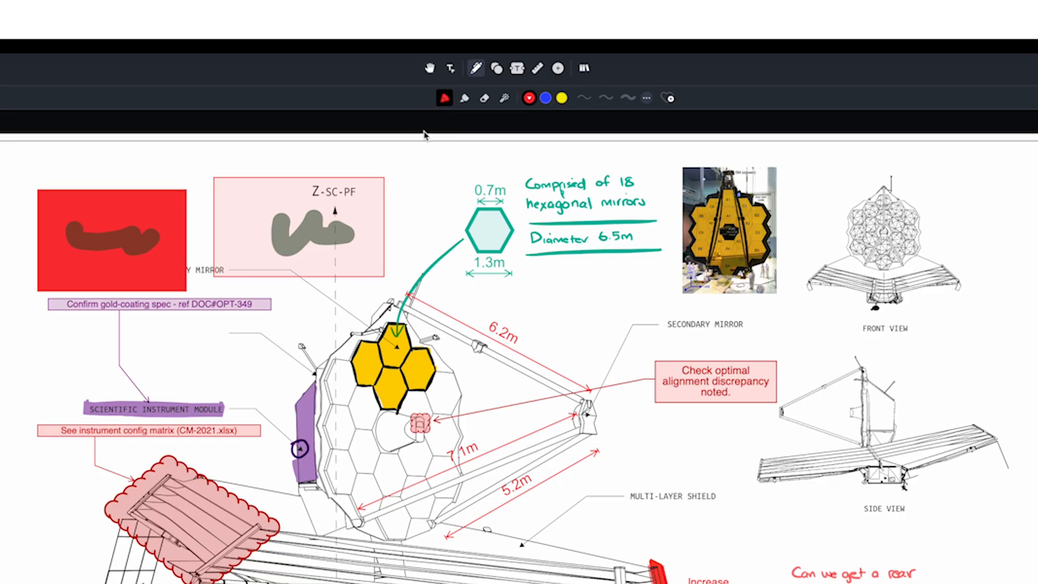
pyautogui.click(546, 99)
pyautogui.click(606, 99)
pyautogui.moveTo(566, 138); pyautogui.dragTo(612, 143)
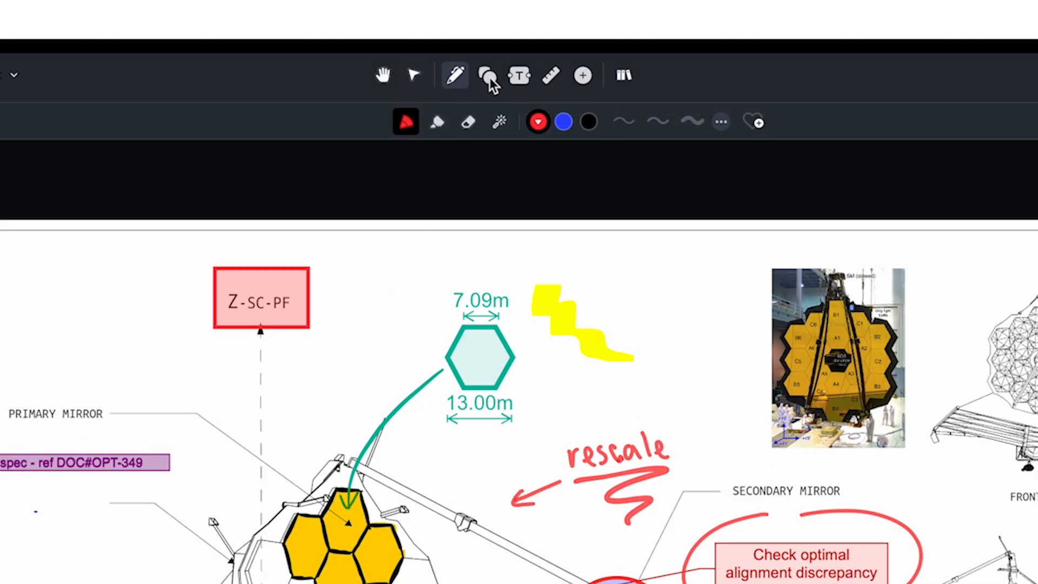
# - Look through the shape, text, measurement and insert tool groups
pyautogui.click(488, 77)
pyautogui.click(520, 76)
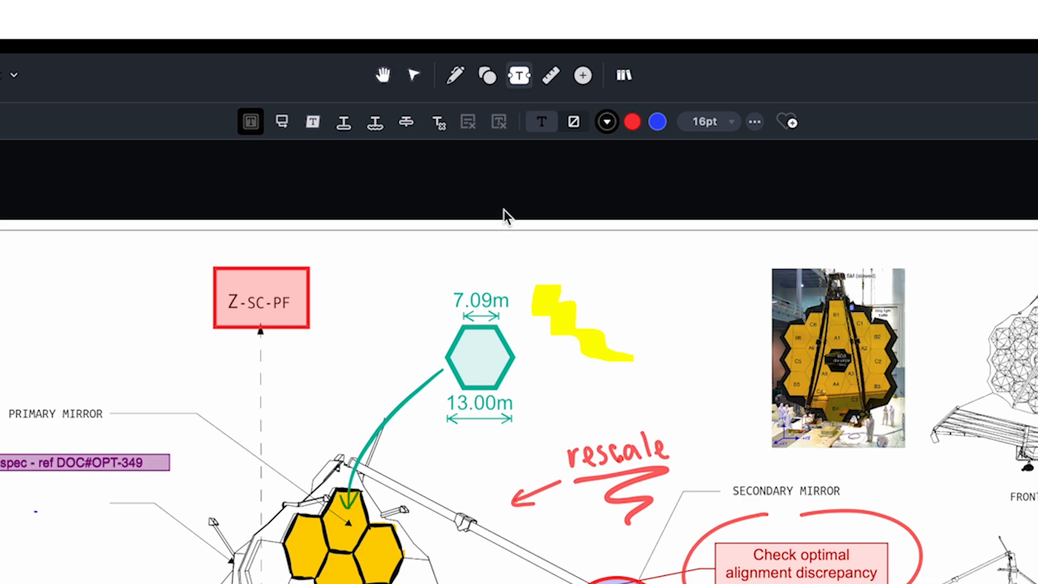
pyautogui.click(551, 79)
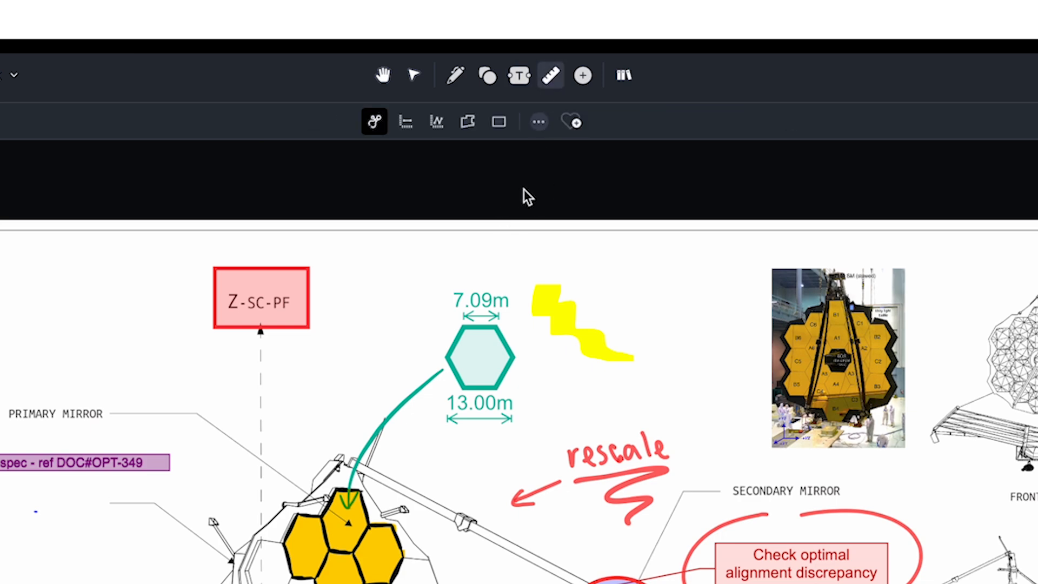
pyautogui.click(584, 78)
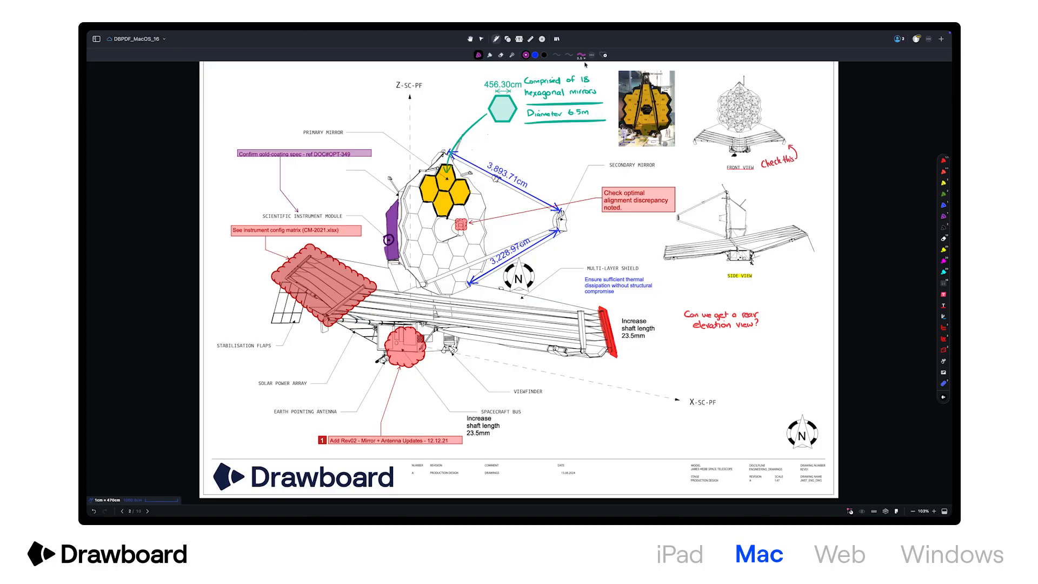
# - Set the purple pen's third stroke width preset to 10 pt
pyautogui.click(585, 60)
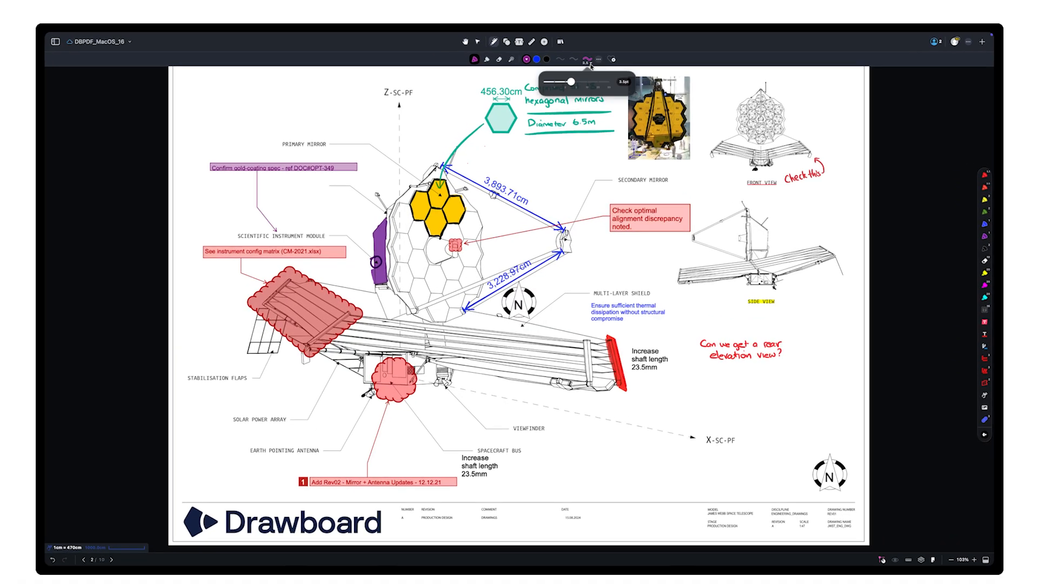
pyautogui.moveTo(598, 125); pyautogui.dragTo(624, 124)
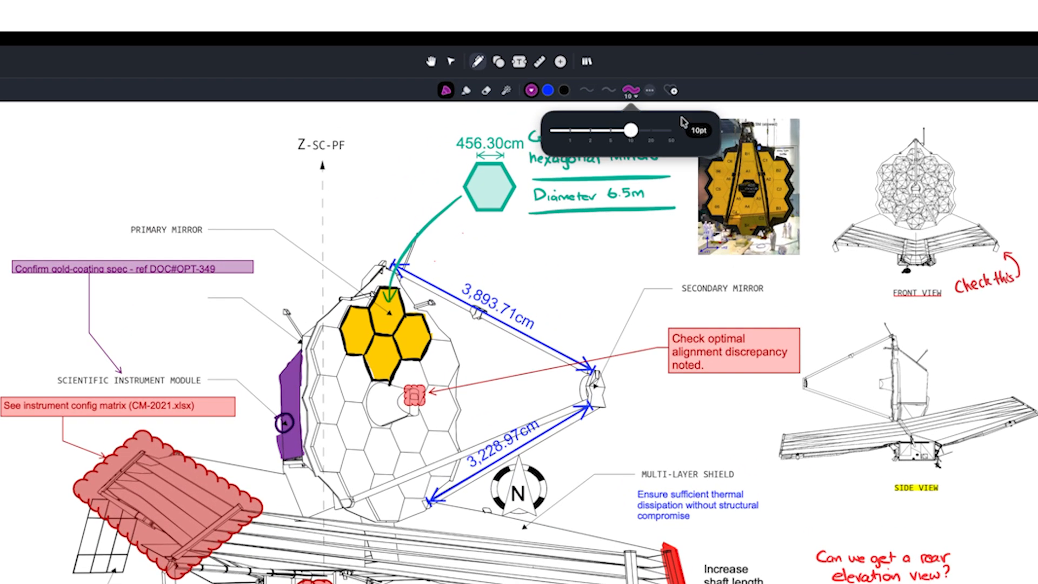
pyautogui.click(729, 114)
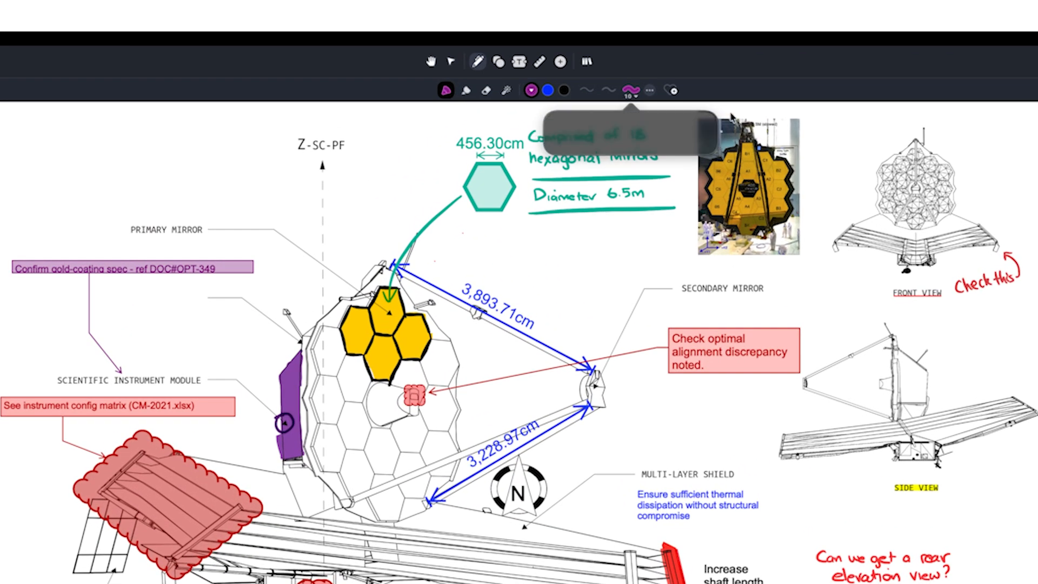
# - Set the pen to Variable at 5.0 pt with Ink to Shape on, and draw a red rectangle around the X-SC-PF label
pyautogui.click(650, 92)
pyautogui.moveTo(656, 275); pyautogui.dragTo(630, 275)
pyautogui.click(655, 233)
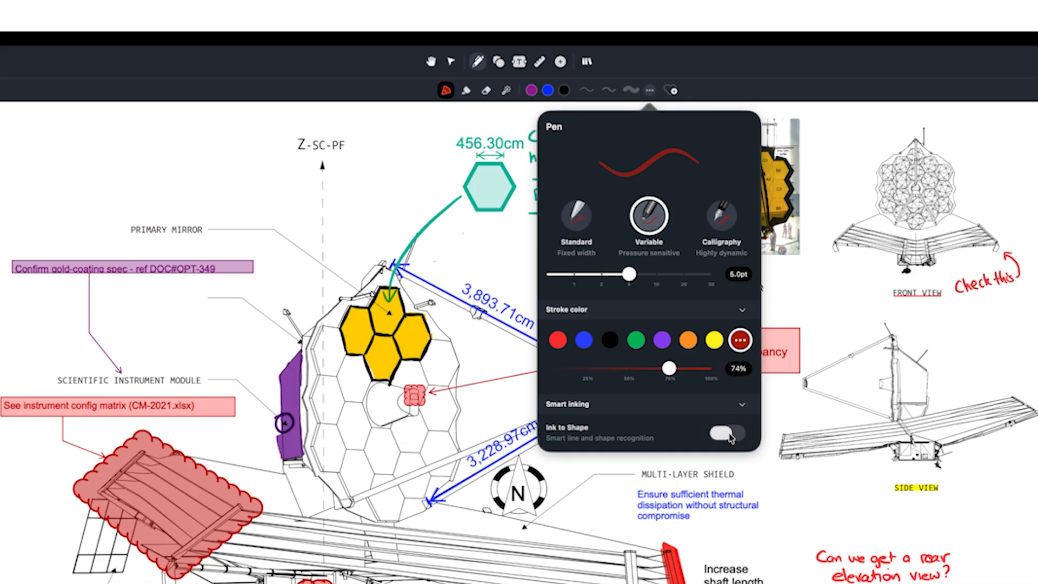
pyautogui.click(729, 435)
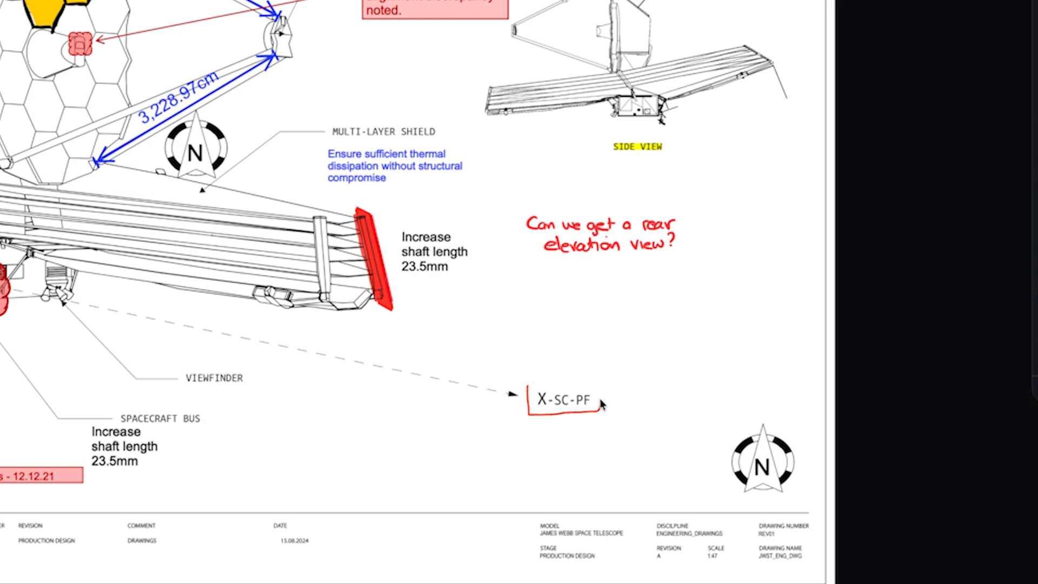
pyautogui.moveTo(600, 414)
pyautogui.mouseDown()
pyautogui.moveTo(542, 383)
pyautogui.moveTo(528, 390)
pyautogui.mouseUp()
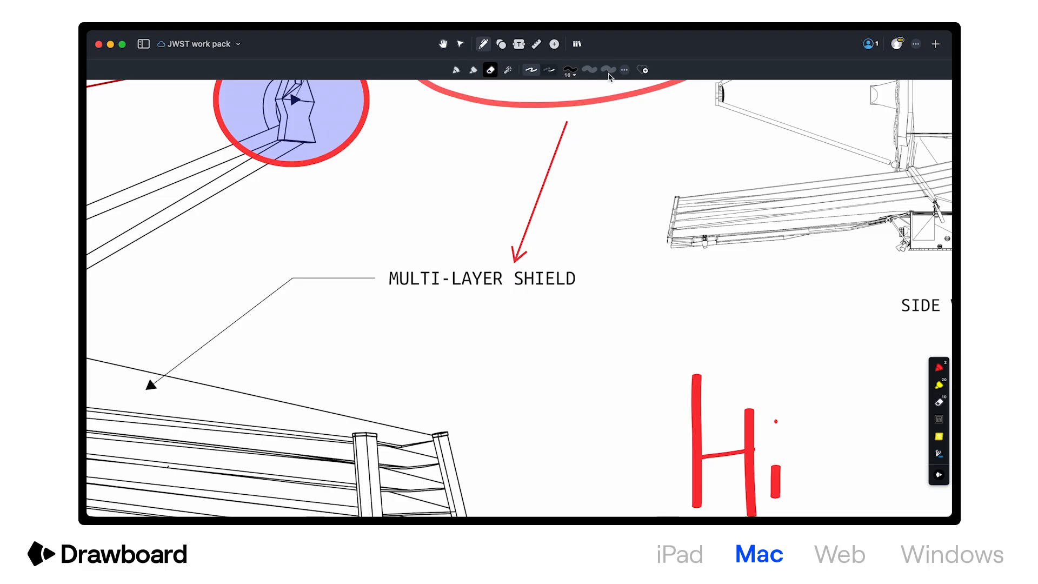
# - Erase the stem and dot of the handwritten letter "i" with the Whole eraser at 10 pt
pyautogui.click(624, 69)
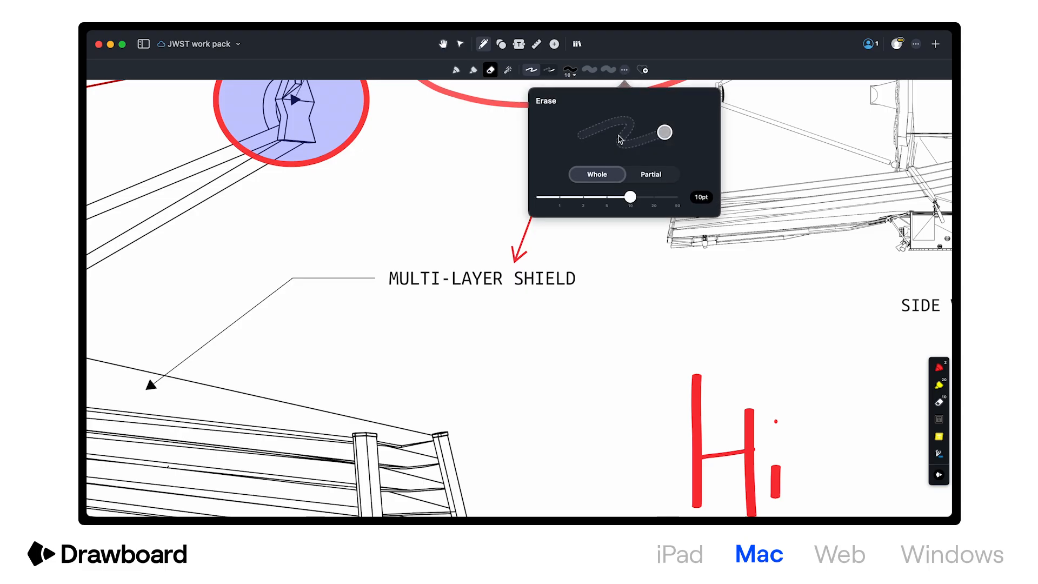
pyautogui.click(776, 473)
pyautogui.click(776, 421)
# - Switch the eraser to Partial and erase across the lower part of the handwritten H
pyautogui.click(624, 69)
pyautogui.click(651, 176)
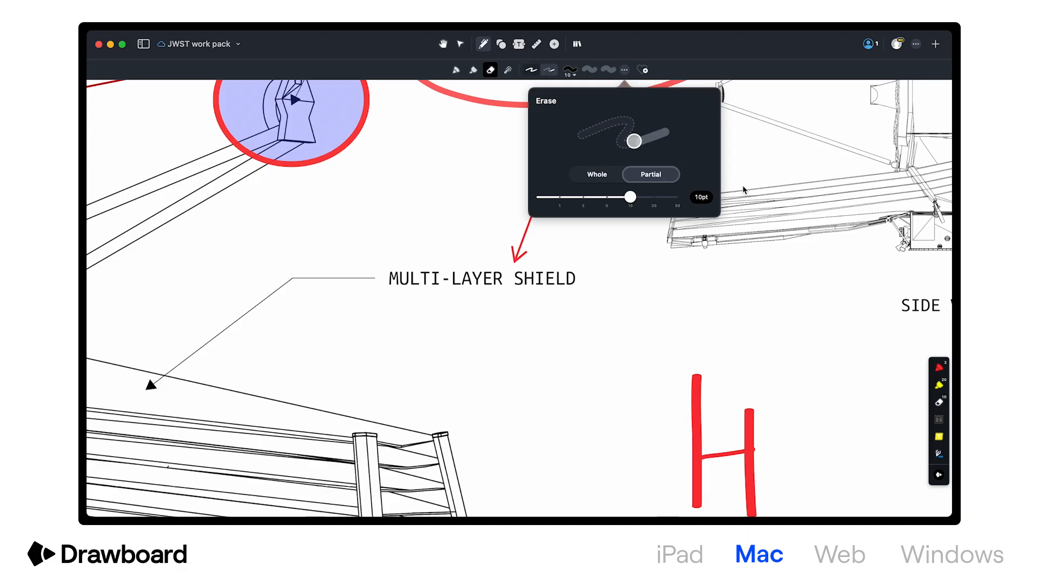
pyautogui.moveTo(789, 481); pyautogui.dragTo(678, 483)
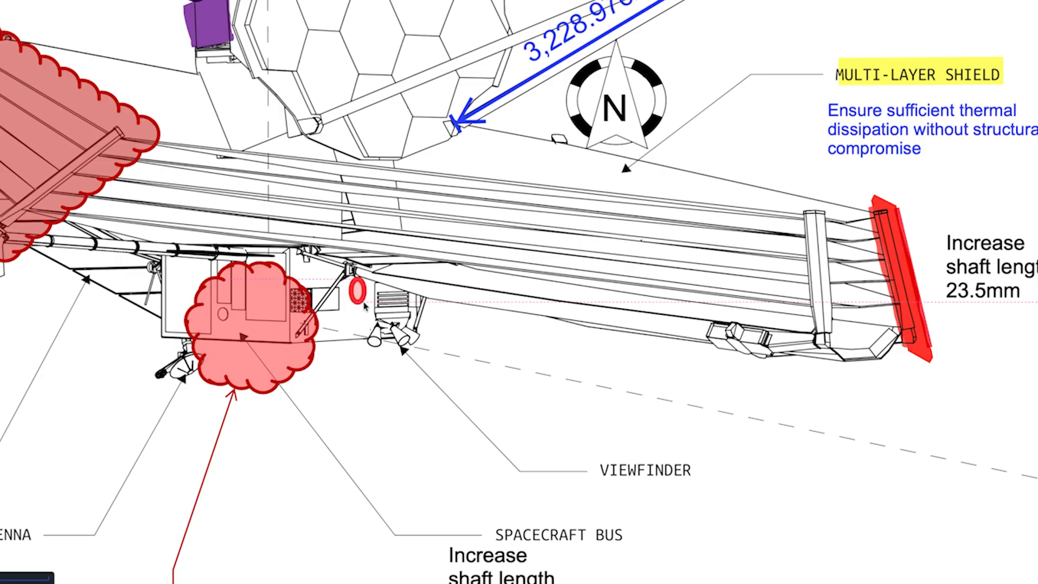
# - Draw a red circle around the viewfinder assembly, and place a red cloud-style outline over the lower edge of the multi-layer shield
pyautogui.moveTo(365, 307); pyautogui.dragTo(444, 371)
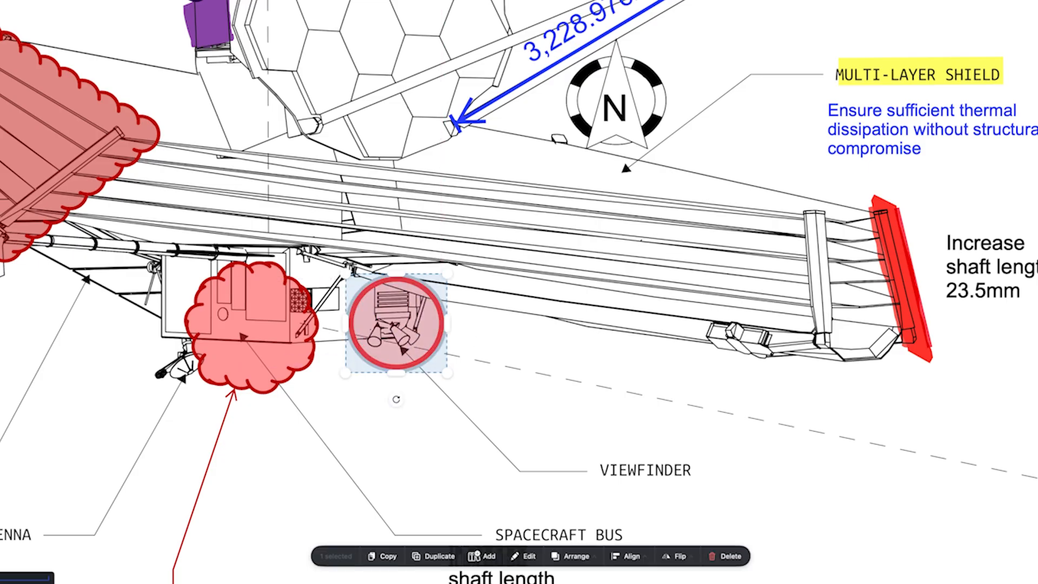
pyautogui.scroll(-5, 400, 318)
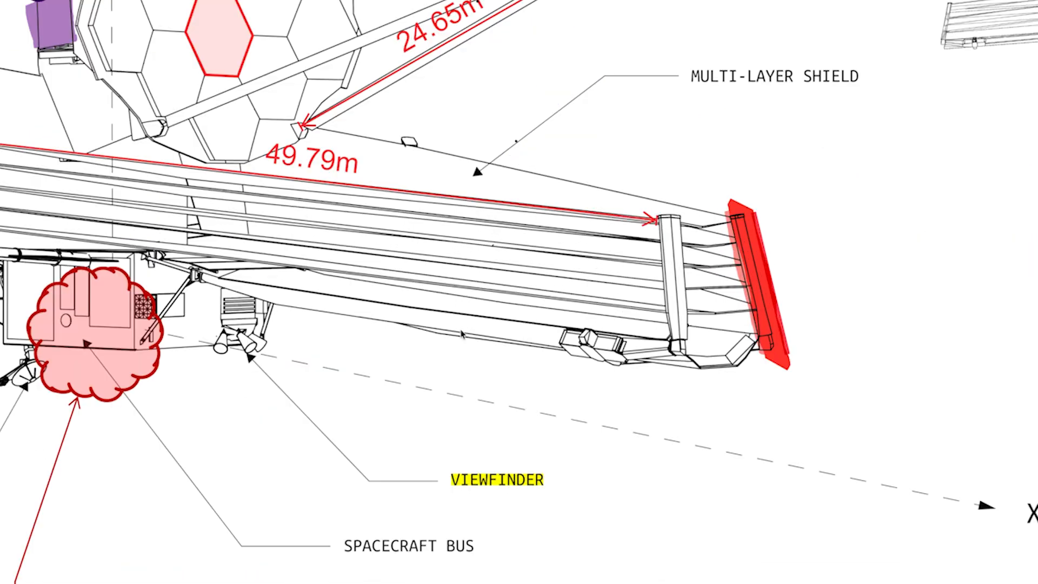
pyautogui.moveTo(466, 321); pyautogui.dragTo(719, 287)
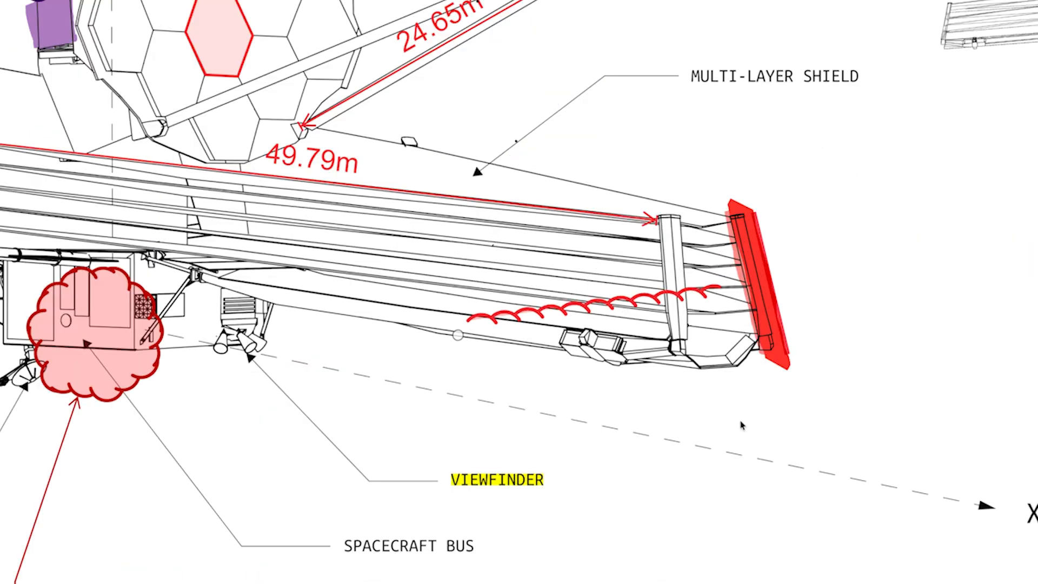
pyautogui.moveTo(742, 425); pyautogui.dragTo(749, 433)
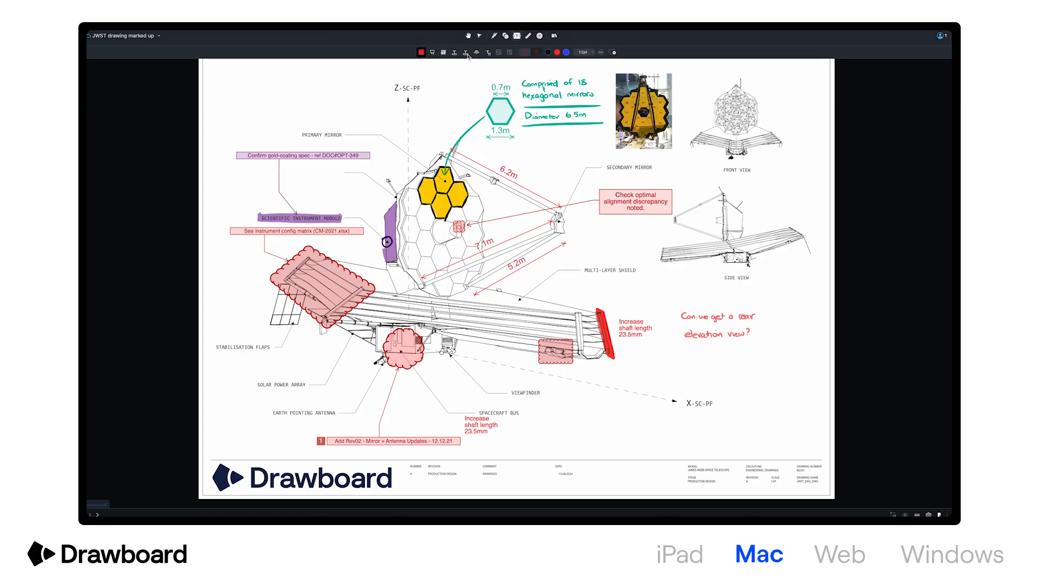
# - Add a red text box reading "Check this out" just below the clouded rectangle on the shield's lower edge
pyautogui.click(421, 52)
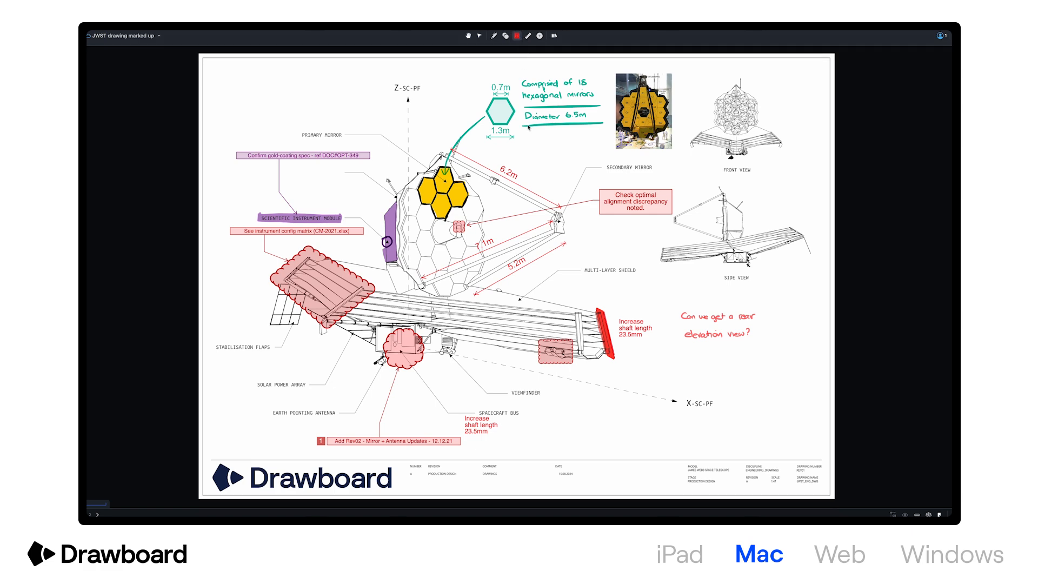
pyautogui.scroll(5, 562, 373)
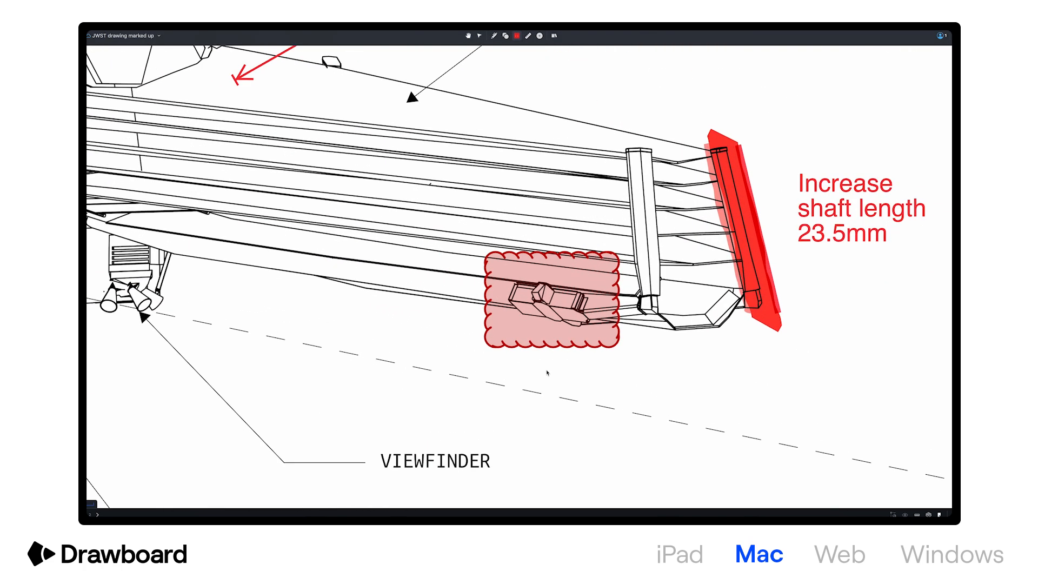
pyautogui.click(515, 370)
pyautogui.write('Check this out')
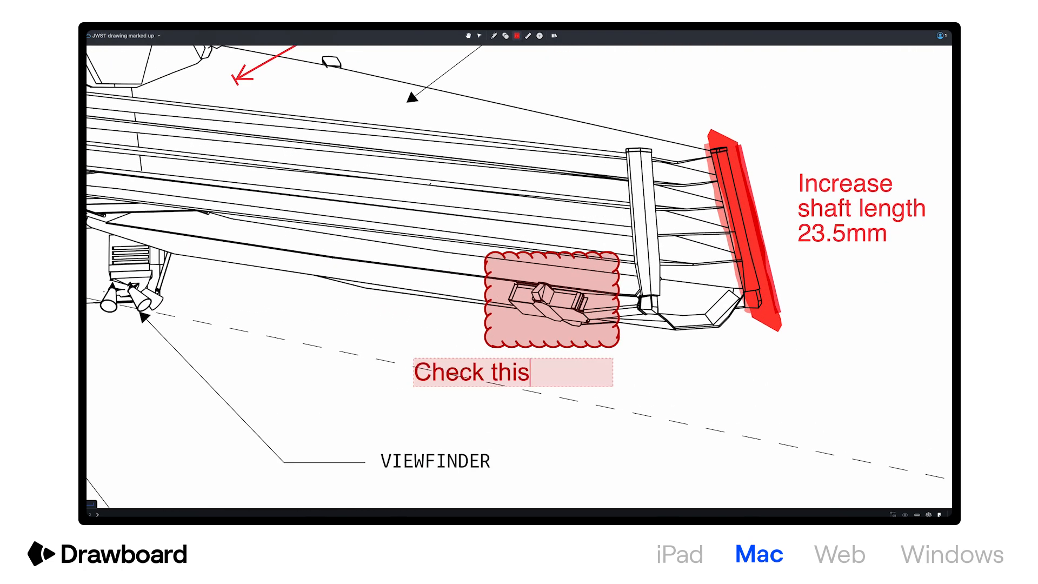
# - Add a red text box reading "Check this out" below the clouded circle on the spacecraft bus and widen it slightly
pyautogui.press('Escape')
pyautogui.moveTo(315, 313)
pyautogui.mouseDown()
pyautogui.moveTo(336, 332)
pyautogui.moveTo(526, 334)
pyautogui.mouseUp()
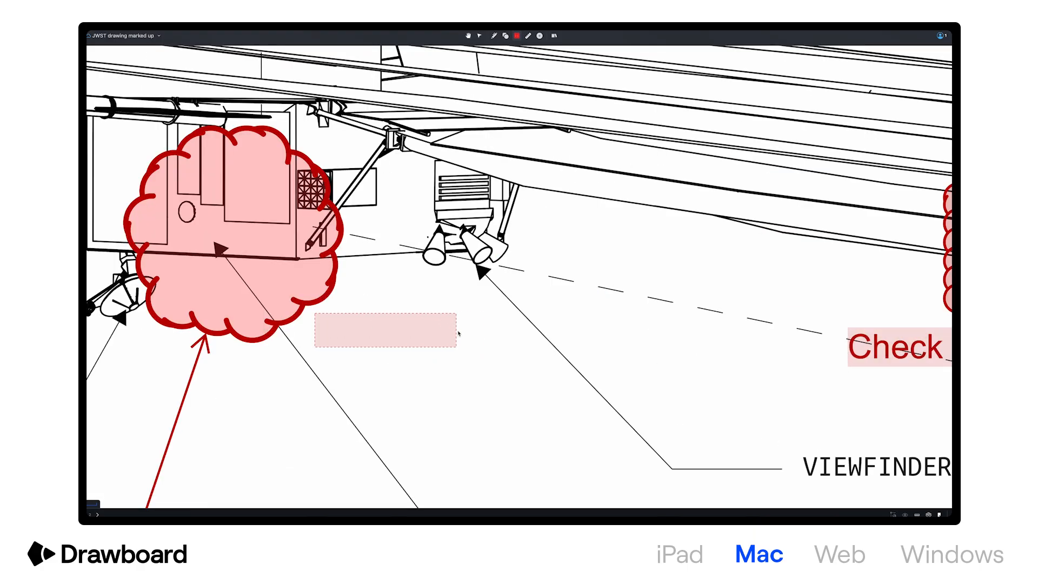
pyautogui.write('Check this out')
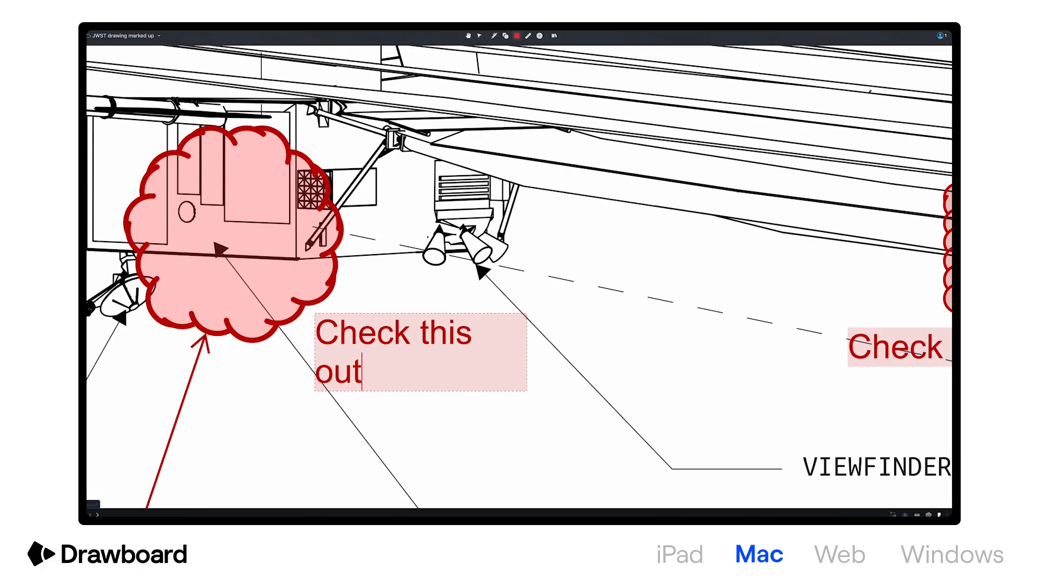
pyautogui.press('Escape')
pyautogui.moveTo(528, 355); pyautogui.dragTo(551, 355)
pyautogui.moveTo(451, 334); pyautogui.dragTo(444, 333)
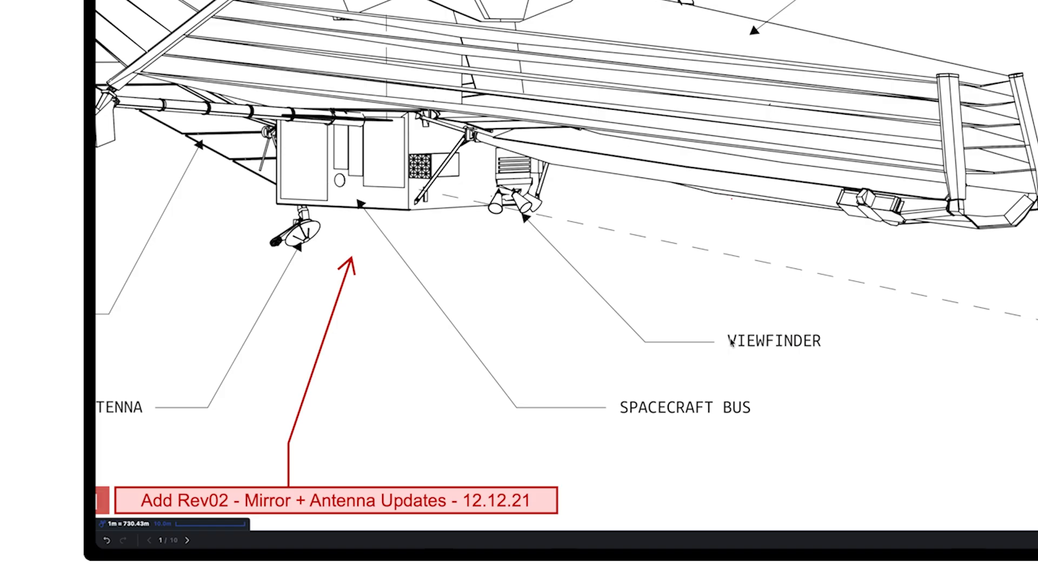
# - Highlight the component labels below the telescope, including VIEWFINDER and SPACECRAFT BUS, and strike through the SECONDARY MIRROR label in red
pyautogui.moveTo(728, 341); pyautogui.dragTo(796, 341)
pyautogui.moveTo(623, 411); pyautogui.dragTo(732, 414)
pyautogui.moveTo(344, 412); pyautogui.dragTo(515, 412)
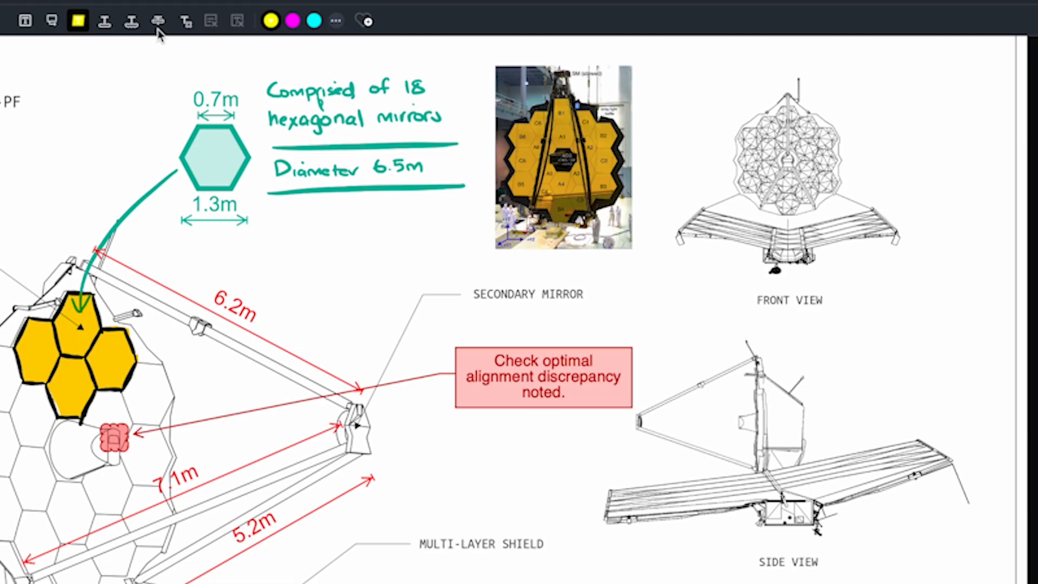
pyautogui.click(157, 24)
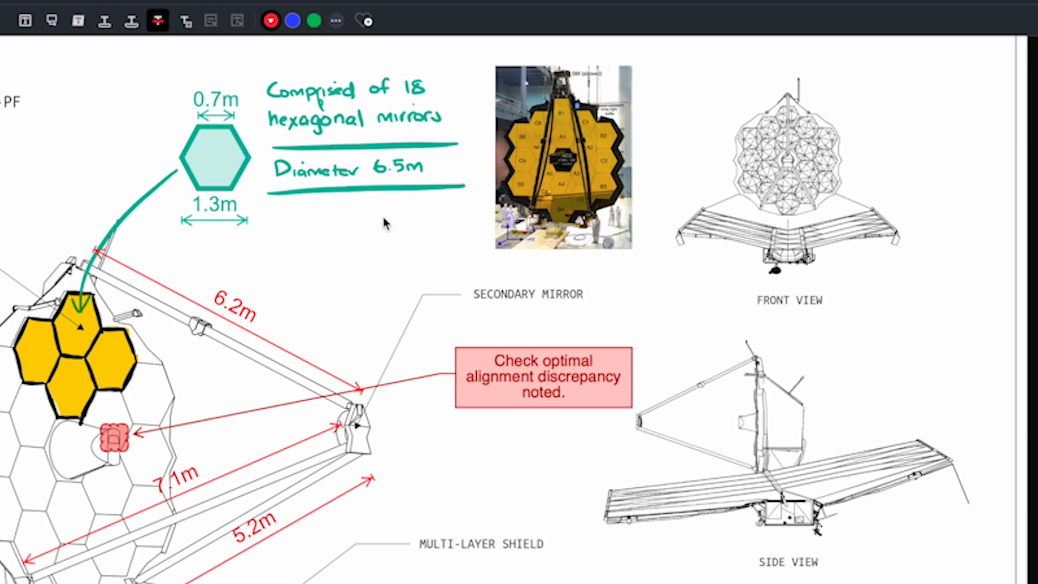
pyautogui.moveTo(475, 296); pyautogui.dragTo(583, 293)
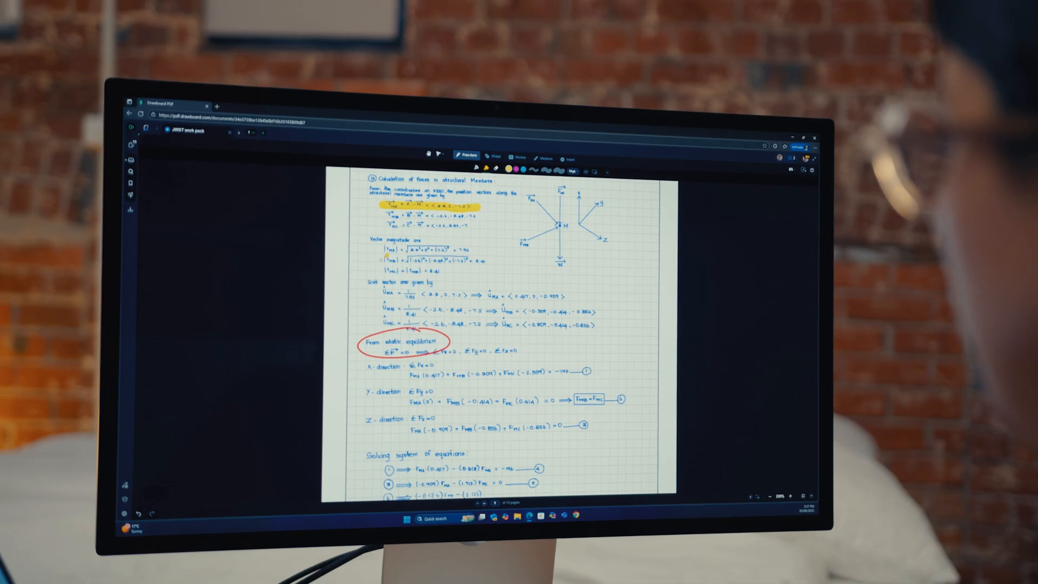
pyautogui.moveTo(386, 259); pyautogui.dragTo(498, 258)
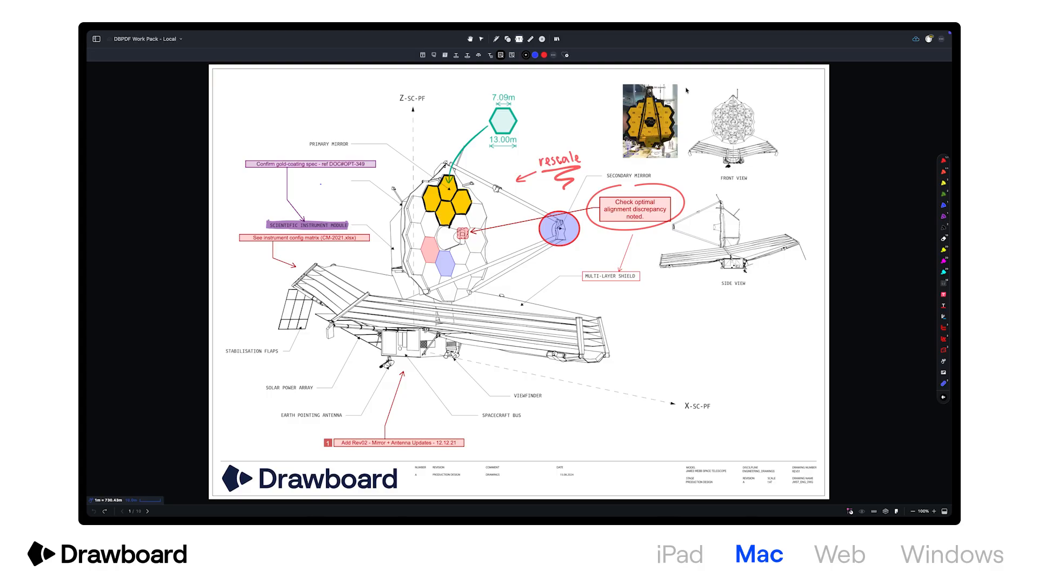
# - Mark the front view drawing for area redaction, and preview and permanently apply all pending redactions
pyautogui.moveTo(685, 84); pyautogui.dragTo(785, 188)
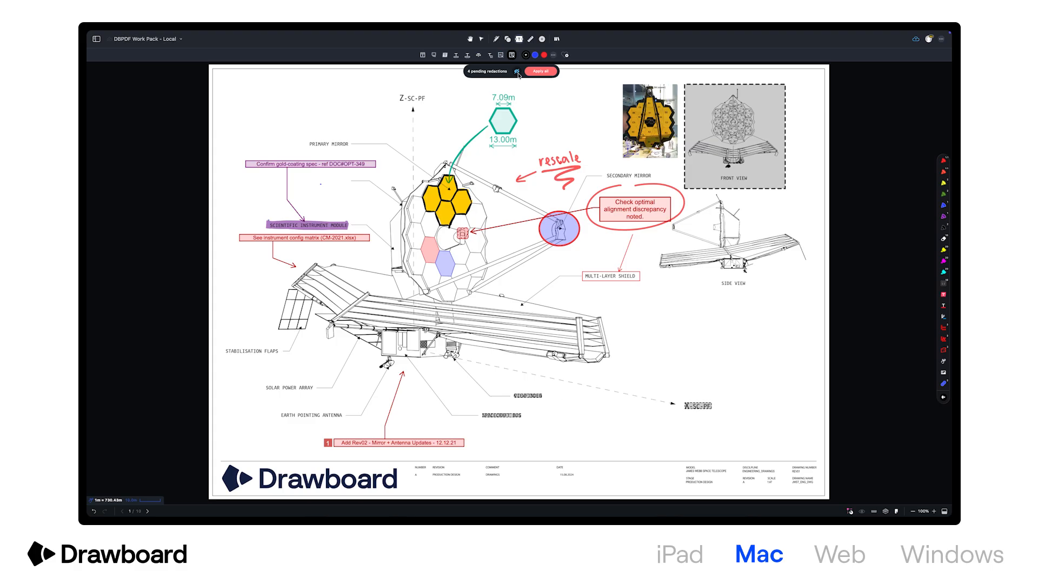
pyautogui.click(517, 72)
pyautogui.click(540, 75)
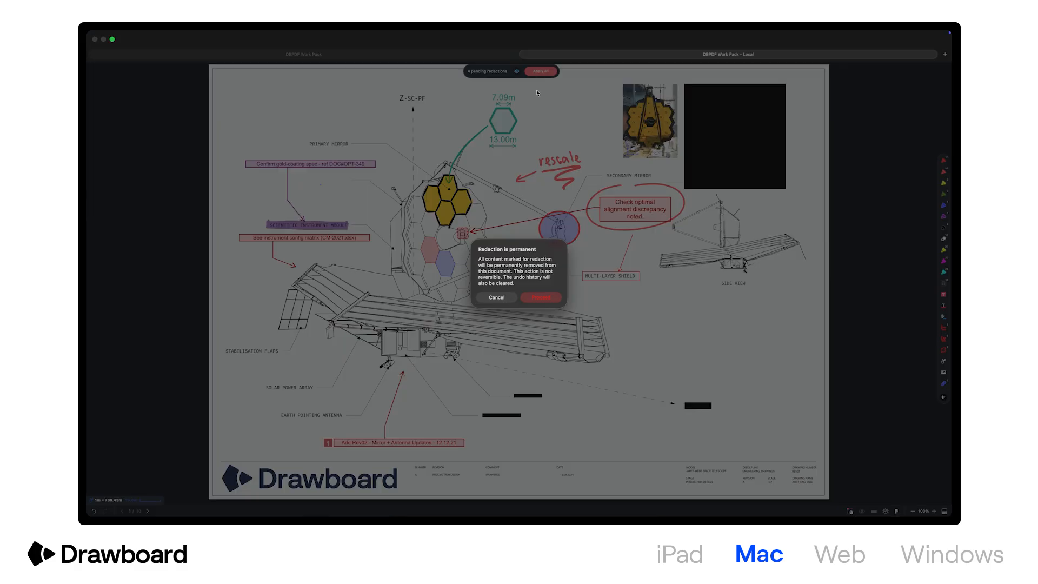
pyautogui.click(541, 298)
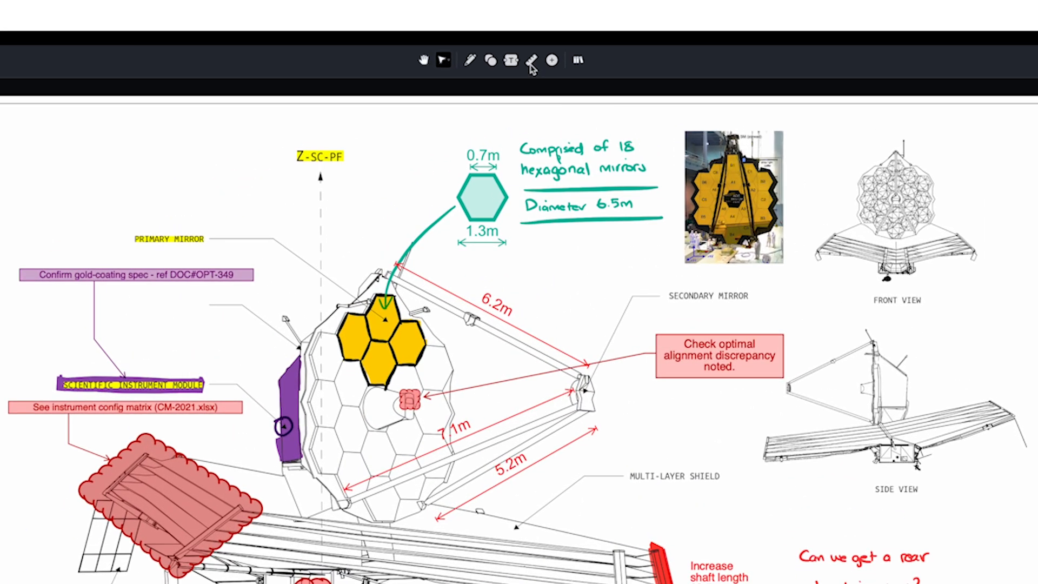
# - Add a length measurement along the multi-layer shield and an area measurement around one hexagonal segment of the primary mirror
pyautogui.click(530, 62)
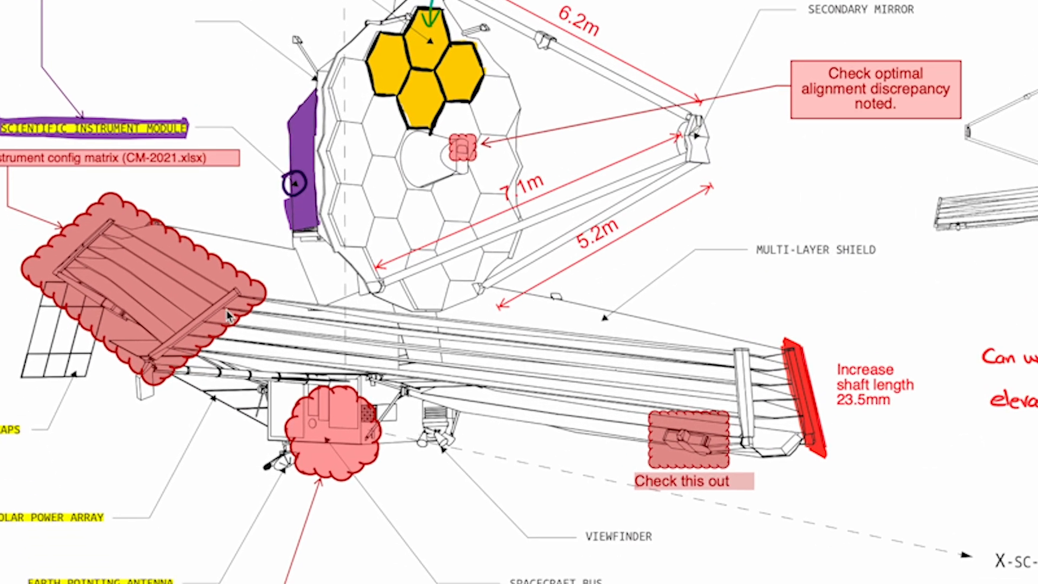
pyautogui.moveTo(229, 317); pyautogui.dragTo(736, 368)
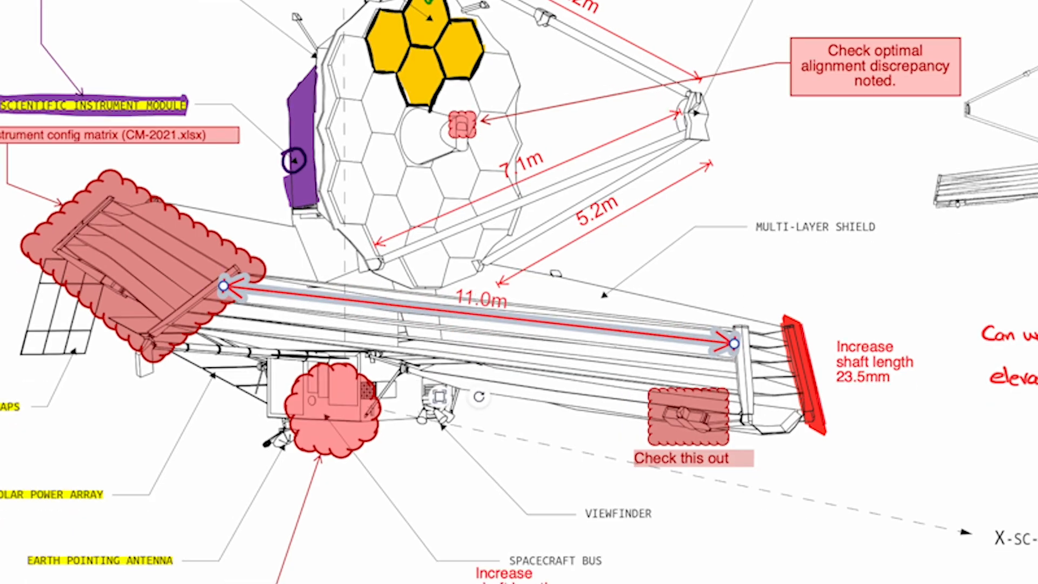
pyautogui.click(393, 136)
pyautogui.click(405, 189)
pyautogui.click(399, 216)
pyautogui.click(378, 217)
pyautogui.click(362, 187)
pyautogui.click(373, 156)
pyautogui.click(393, 158)
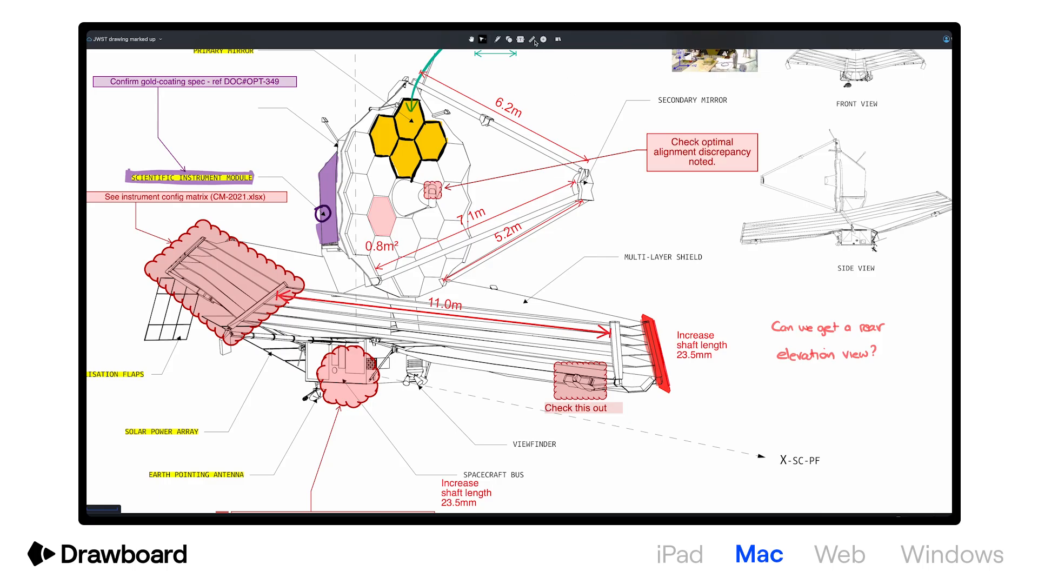
# - Calibrate the drawing scale along the multi-layer shield to a length of 15 ft with a precision of 0.01
pyautogui.click(533, 40)
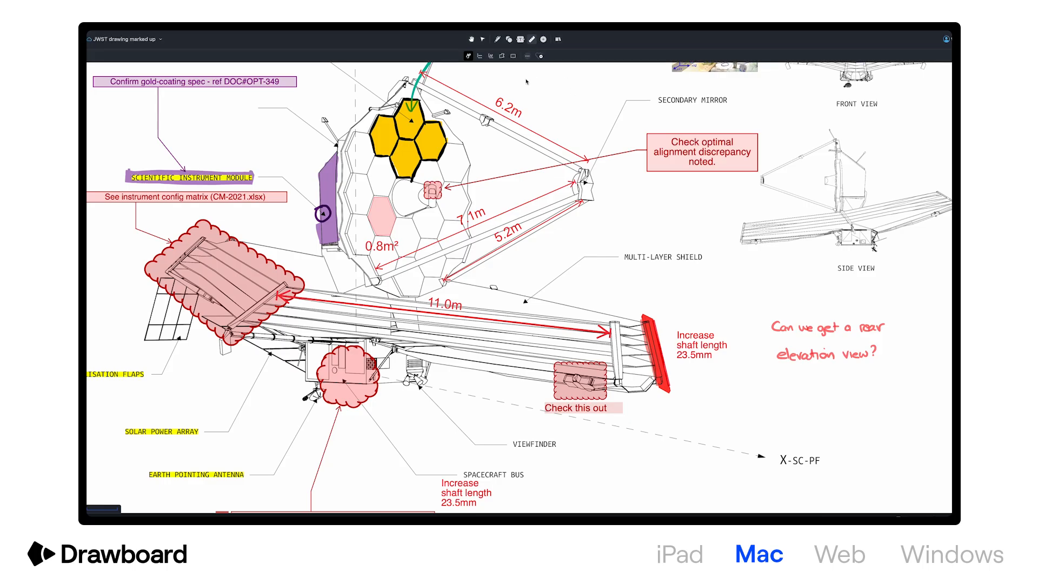
pyautogui.moveTo(495, 323); pyautogui.dragTo(610, 333)
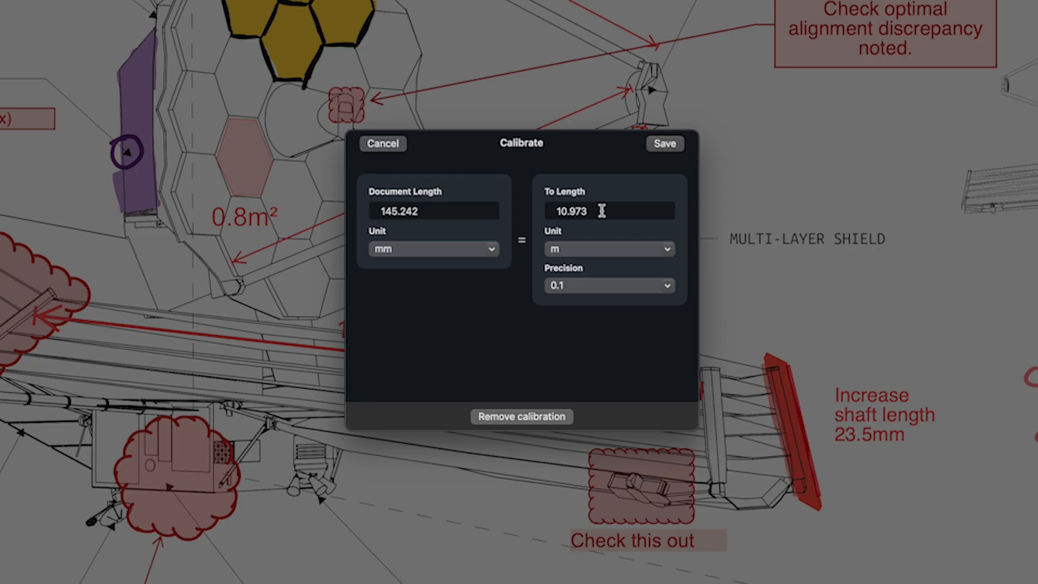
pyautogui.click(602, 211)
pyautogui.write('15')
pyautogui.click(667, 249)
pyautogui.click(749, 405)
pyautogui.click(668, 287)
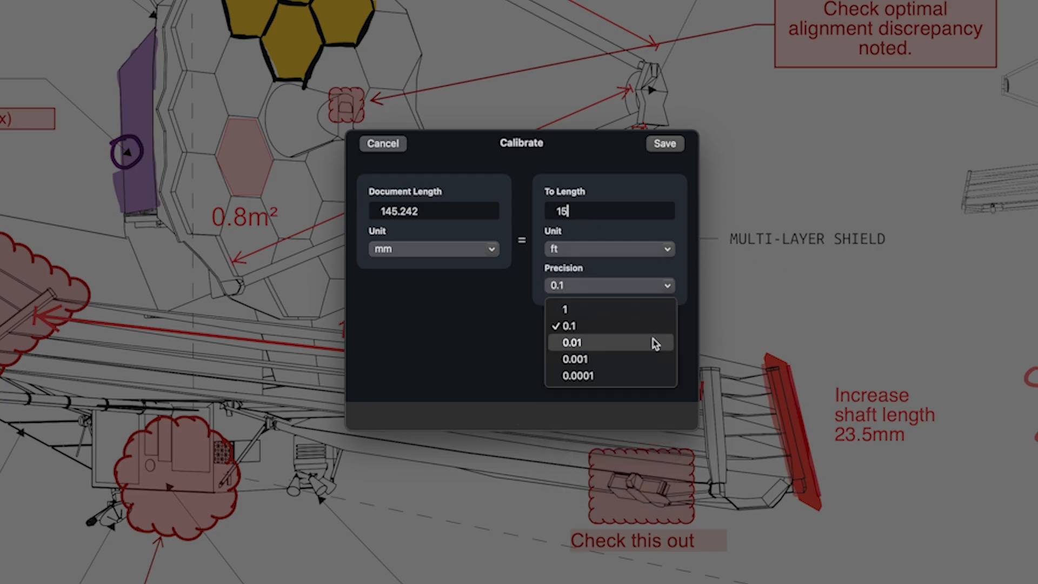
pyautogui.click(657, 347)
pyautogui.click(665, 144)
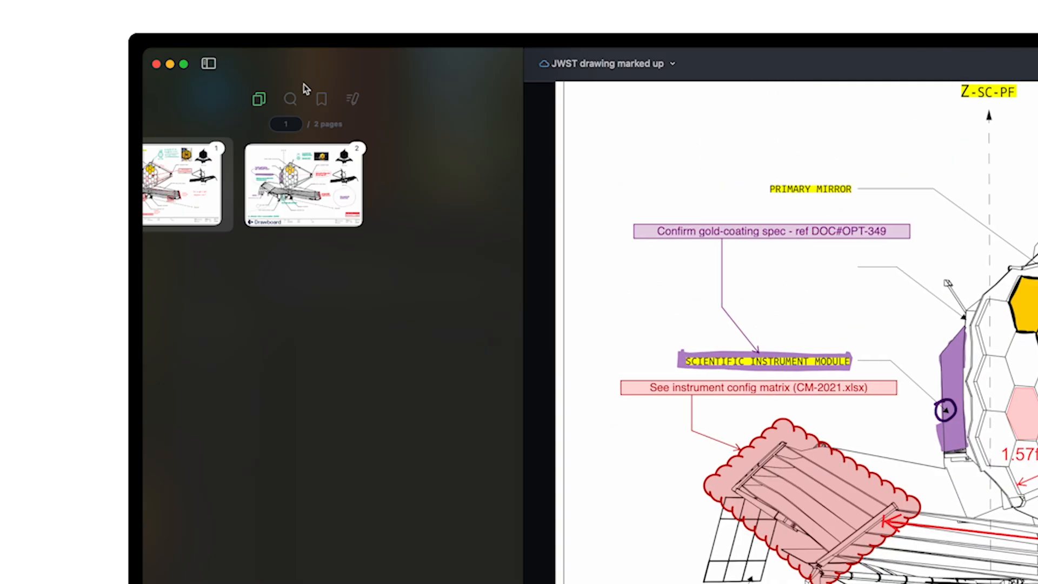
# - Look through the insert tools for images, bookmarks, links and signatures
pyautogui.click(403, 99)
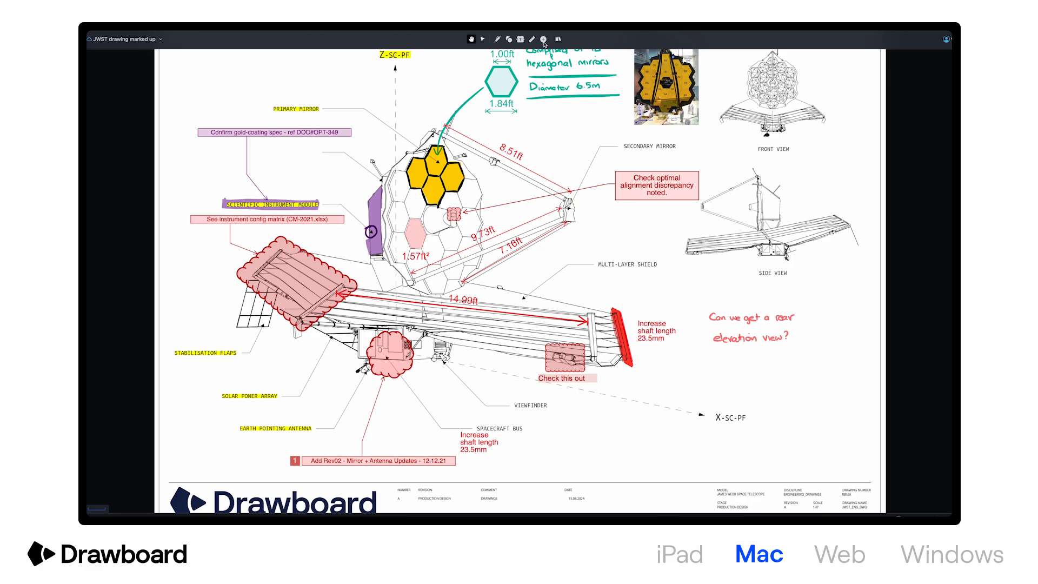
pyautogui.click(543, 40)
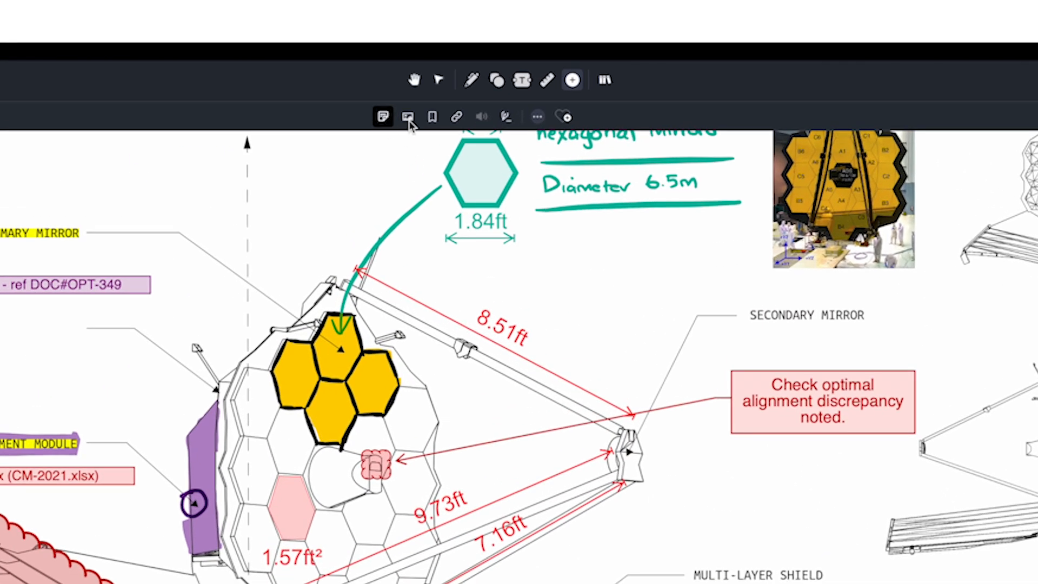
pyautogui.click(409, 120)
pyautogui.click(432, 118)
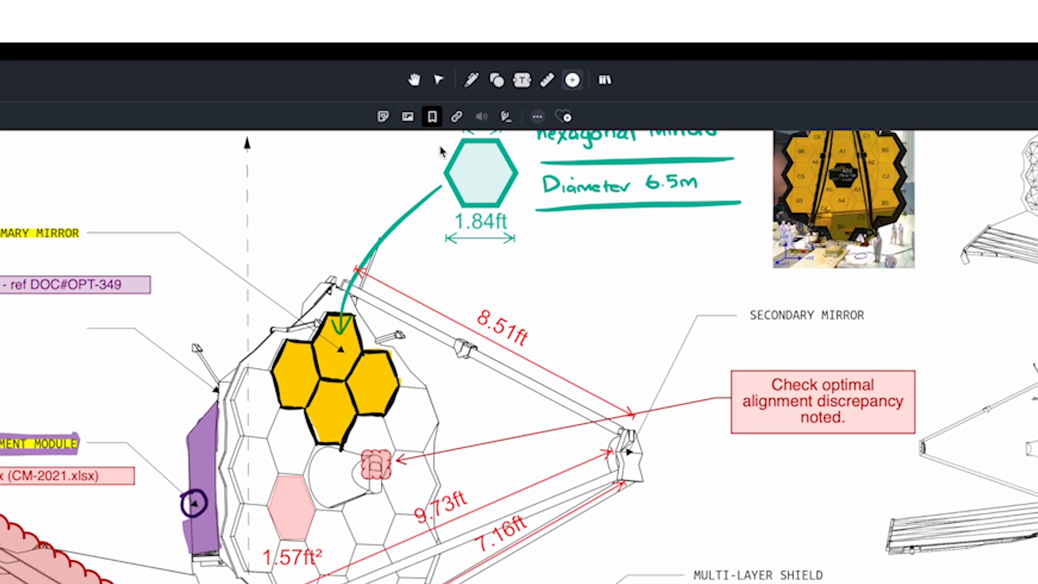
pyautogui.click(456, 117)
pyautogui.click(506, 118)
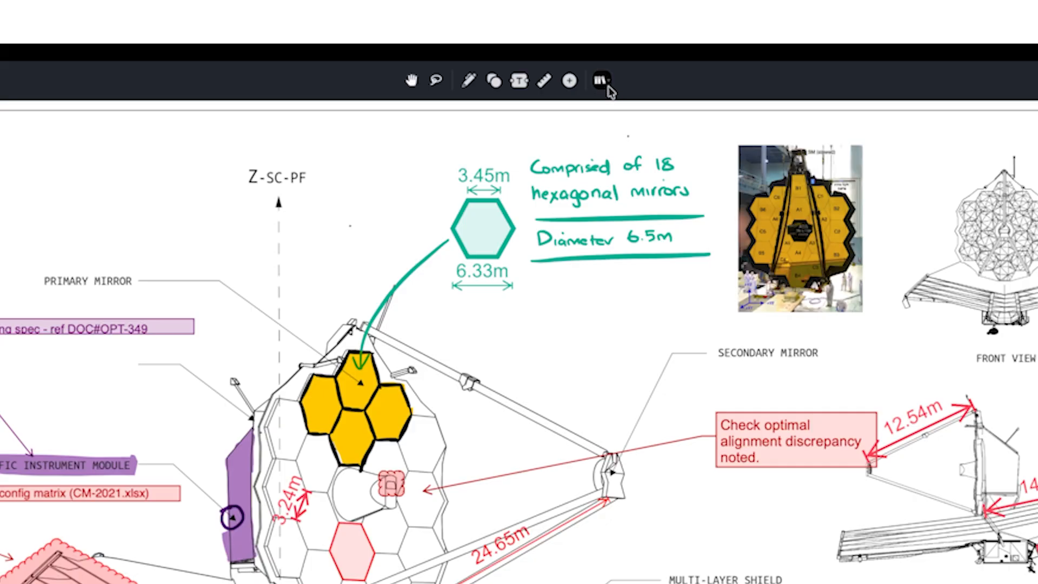
# - Browse the Markup Library and sort its markups by name instead of grouping them by tag
pyautogui.click(601, 82)
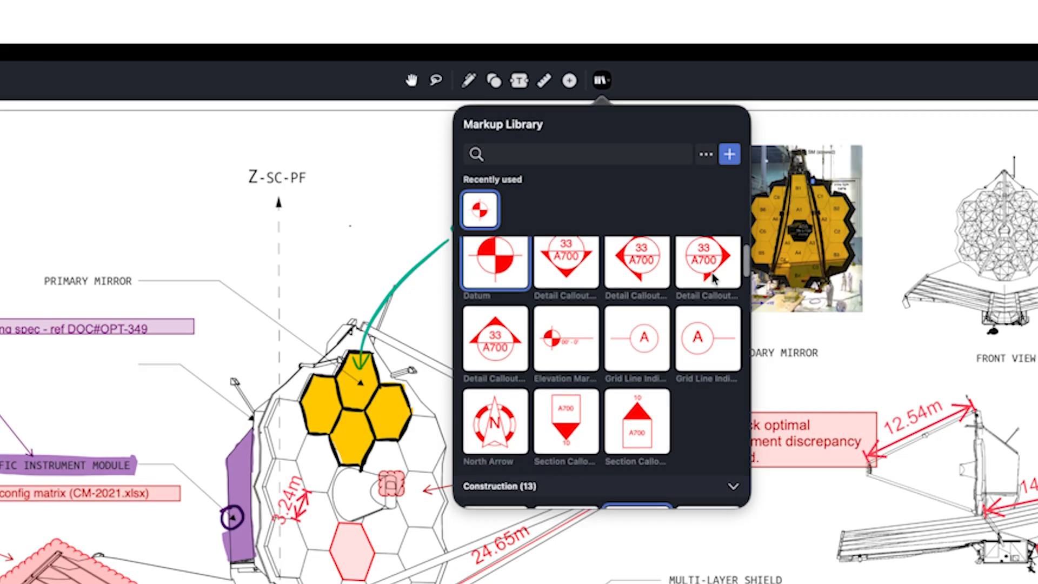
pyautogui.scroll(-10, 719, 281)
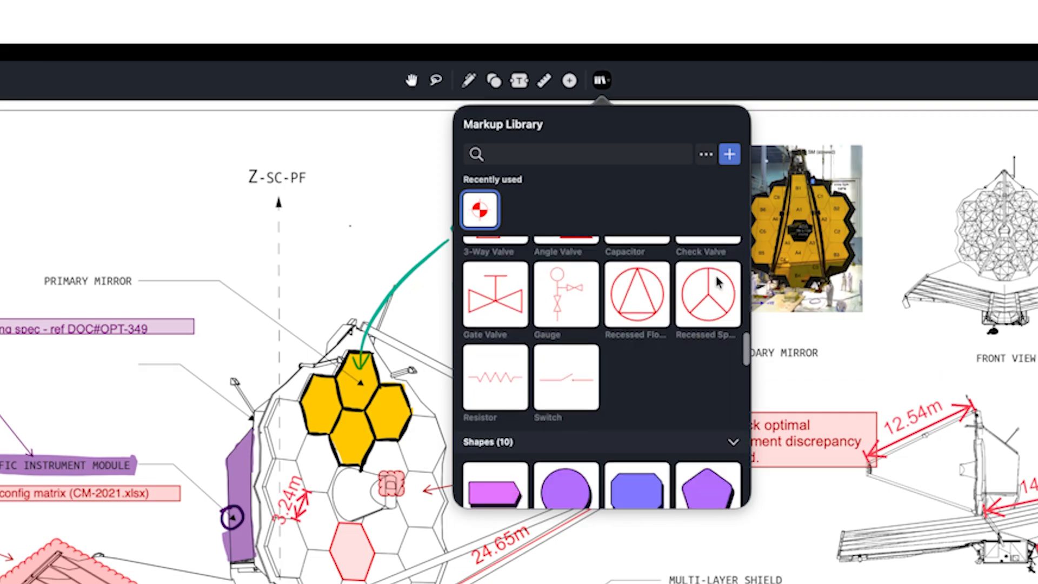
pyautogui.click(707, 154)
pyautogui.moveTo(748, 218)
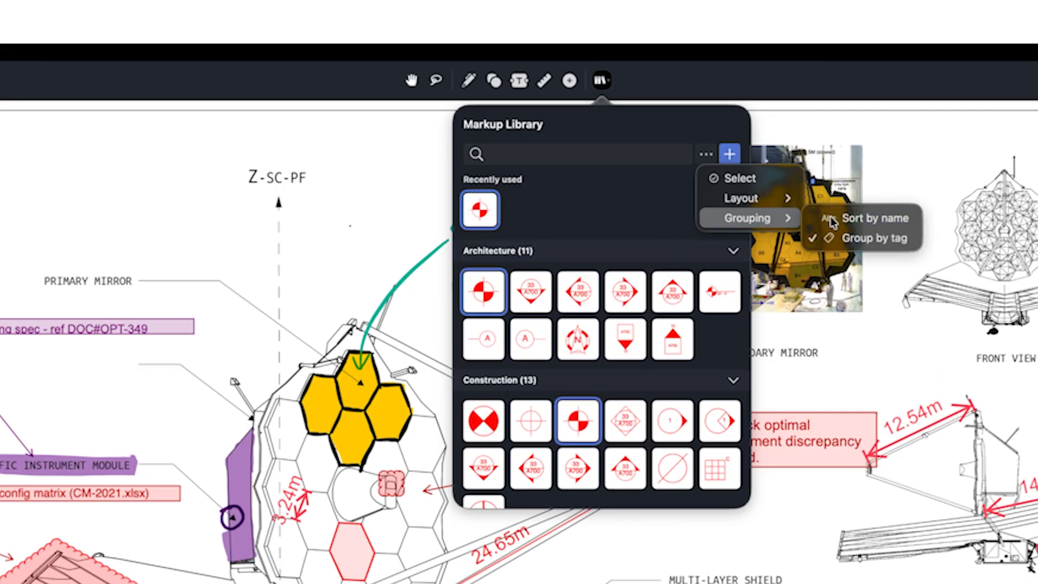
pyautogui.click(831, 219)
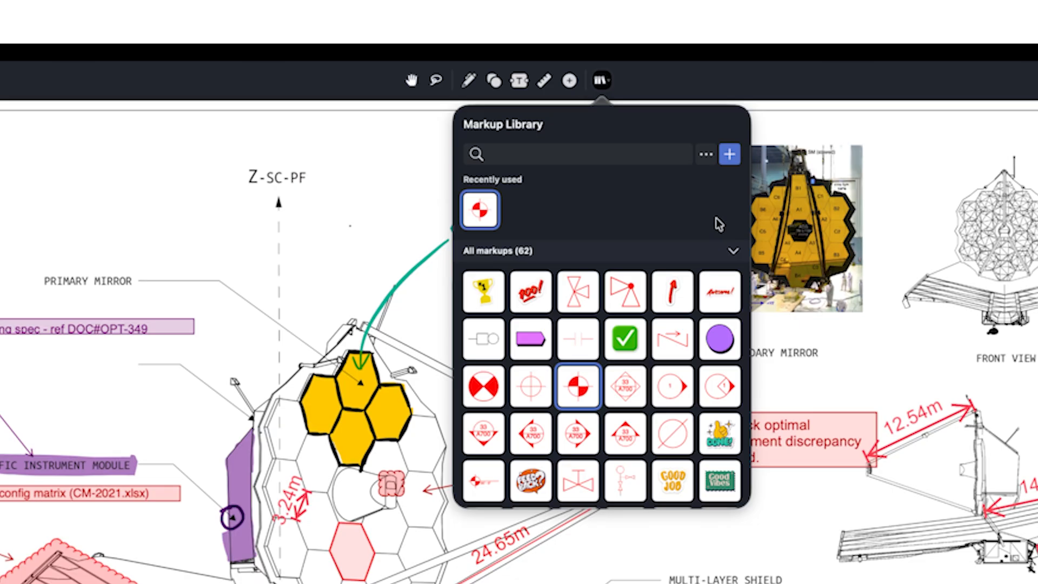
pyautogui.scroll(-10, 719, 307)
# - Switch the Markup Library layout to small thumbnails without names and browse the tag groups
pyautogui.click(706, 154)
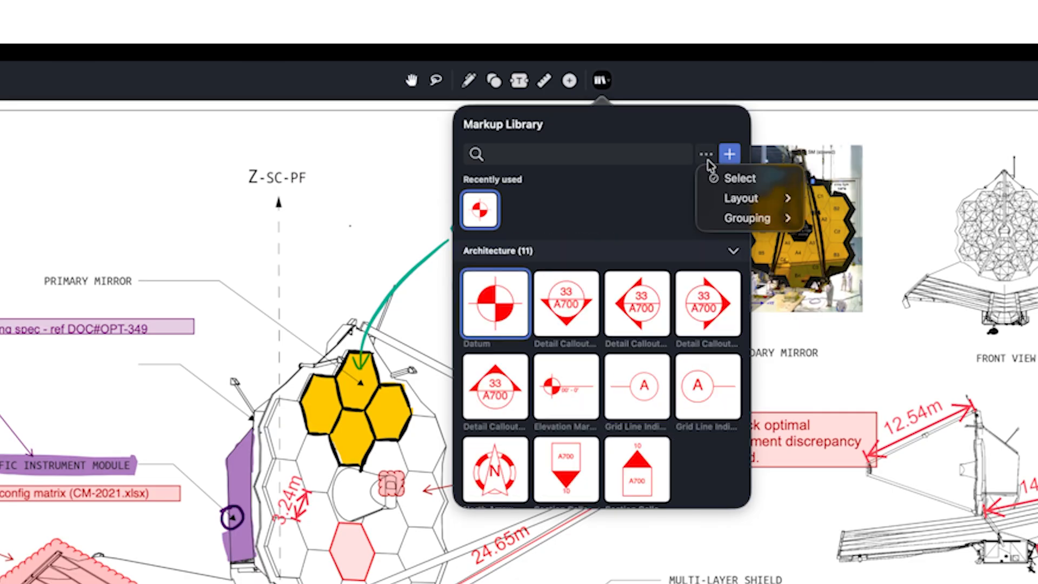
pyautogui.moveTo(748, 201)
pyautogui.click(857, 218)
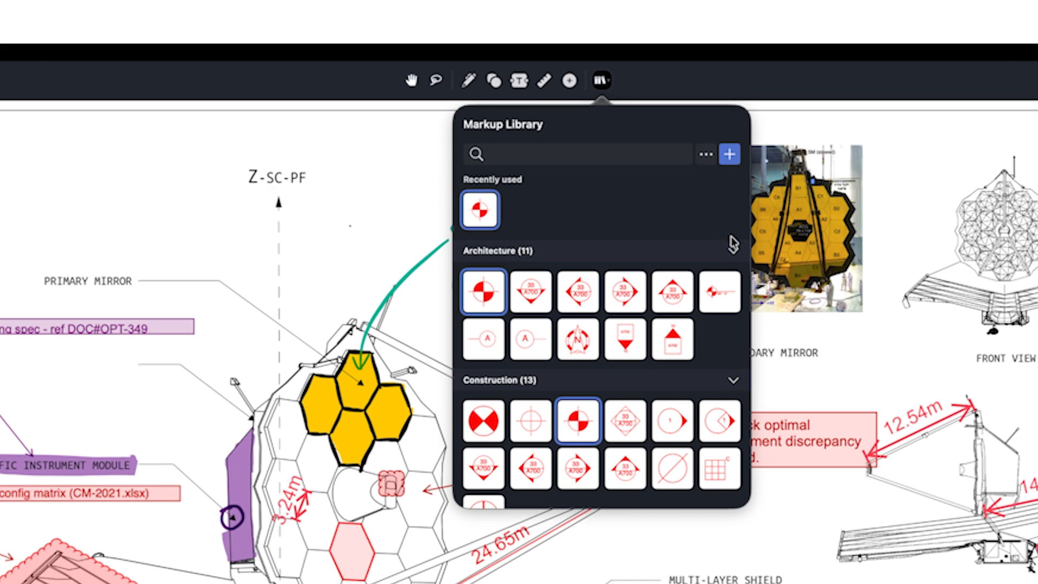
pyautogui.scroll(-10, 735, 254)
pyautogui.scroll(-5, 738, 264)
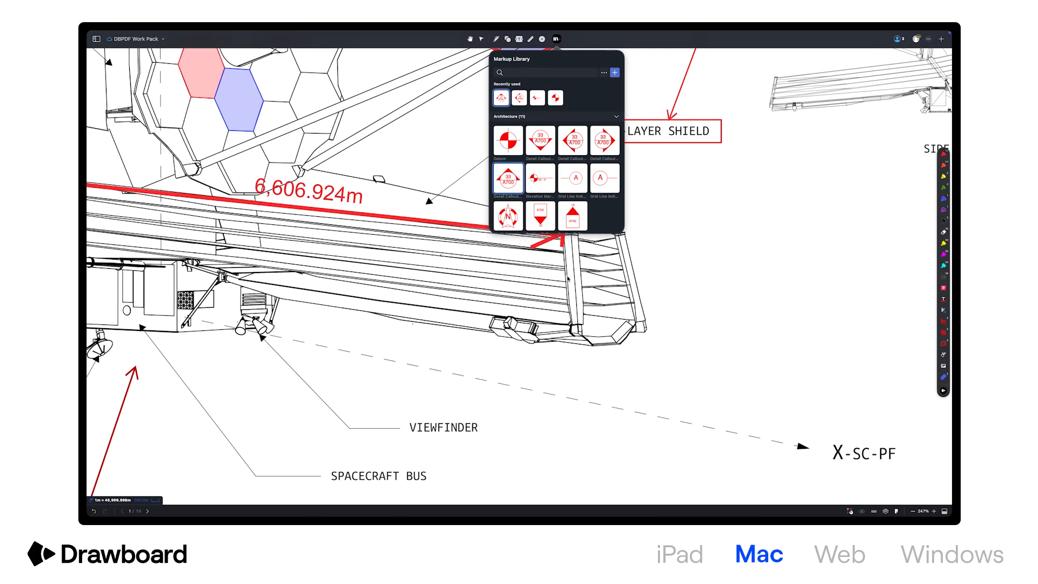
# - Place the upward-pointing 33/A700 detail callout from the Architecture markups just below the outer end of the shield
pyautogui.click(607, 366)
pyautogui.click(617, 366)
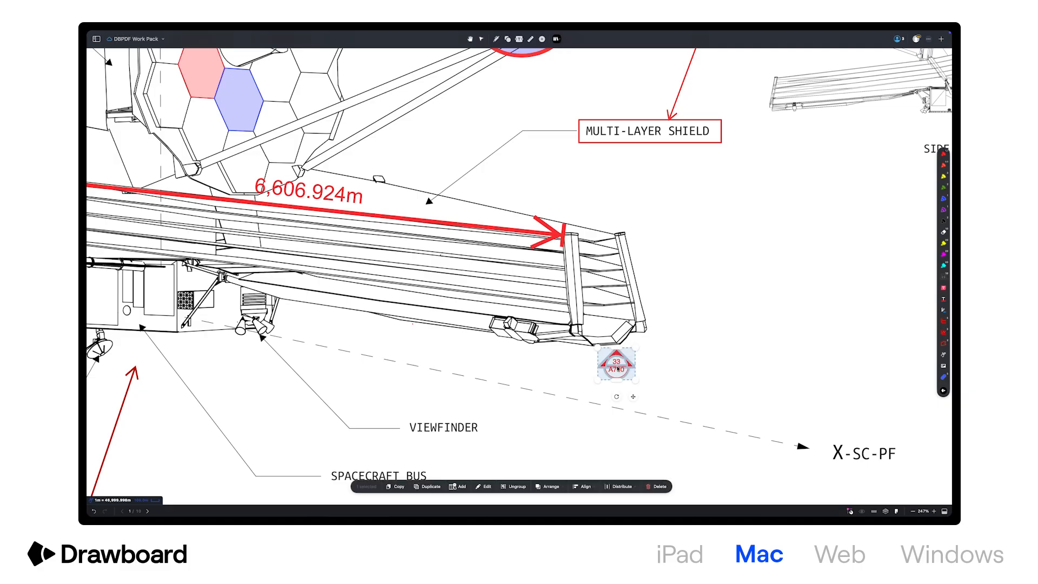
pyautogui.click(669, 364)
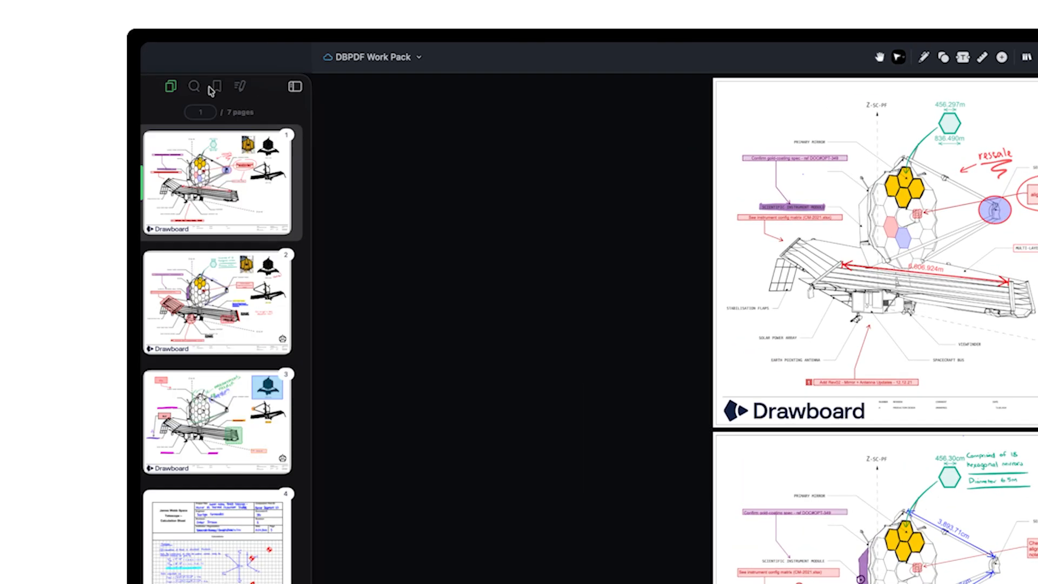
# - Move the calculation sheet to page 2, and add one A4 Notebook Paper page in Butter Paper colour after page 1
pyautogui.moveTo(253, 532); pyautogui.dragTo(267, 246)
pyautogui.rightClick(251, 215)
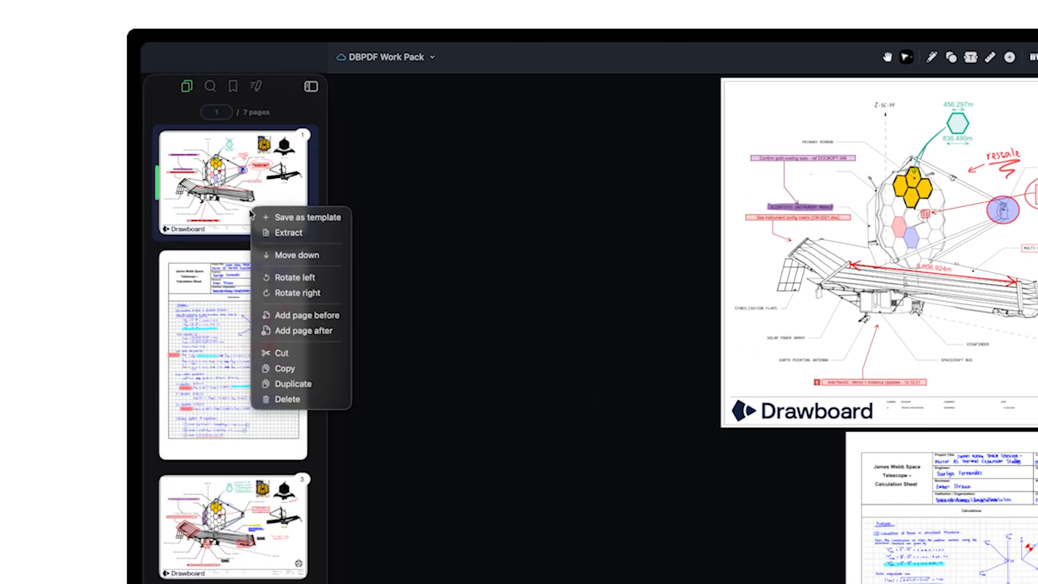
pyautogui.click(316, 323)
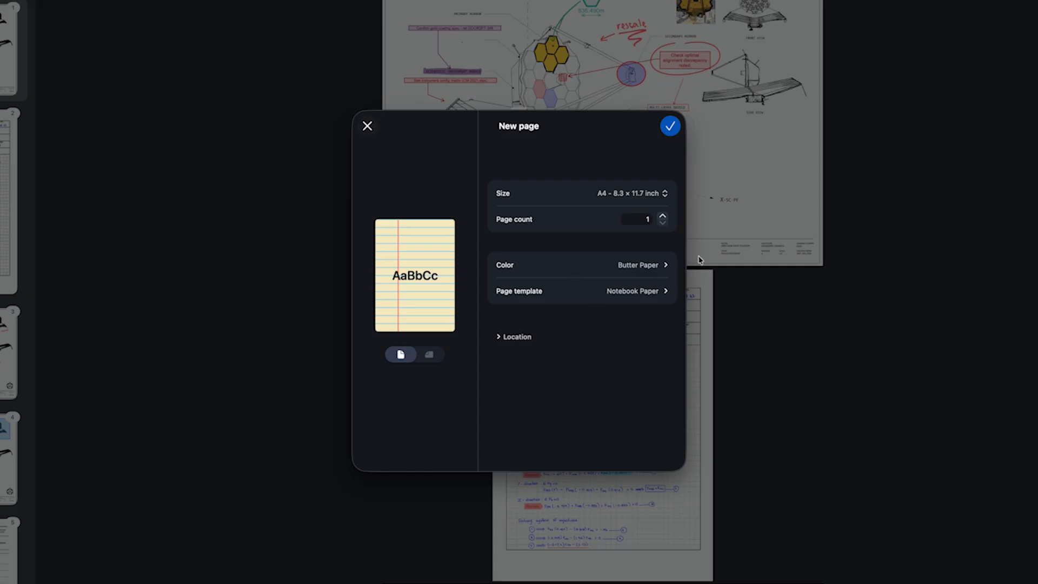
pyautogui.click(670, 126)
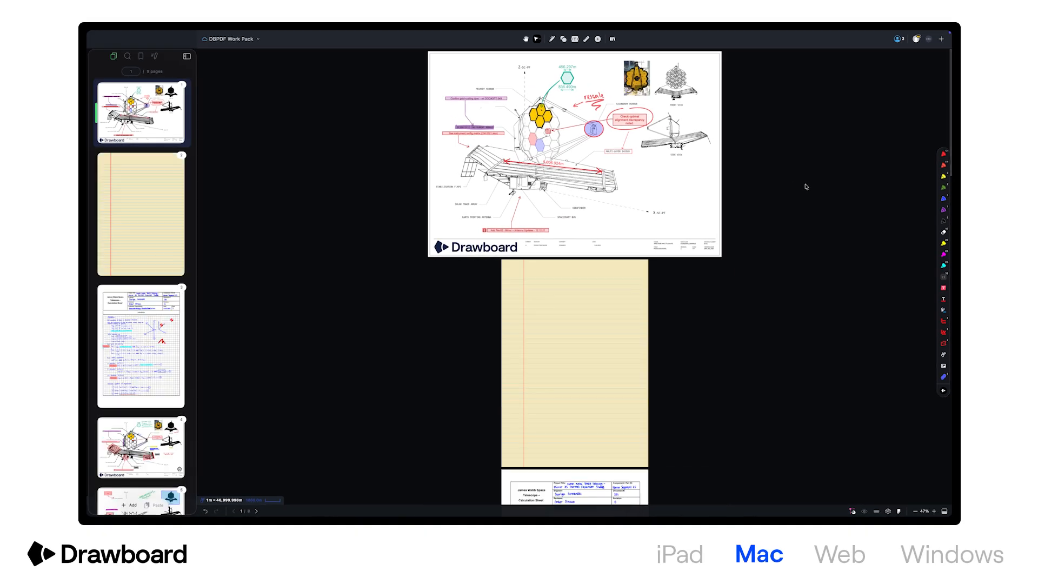
# - Insert the file "JWST Scientifc Research Tax Rebate & Expense Form.pdf" after page 4 of the JWST work pack
pyautogui.click(192, 498)
pyautogui.click(490, 519)
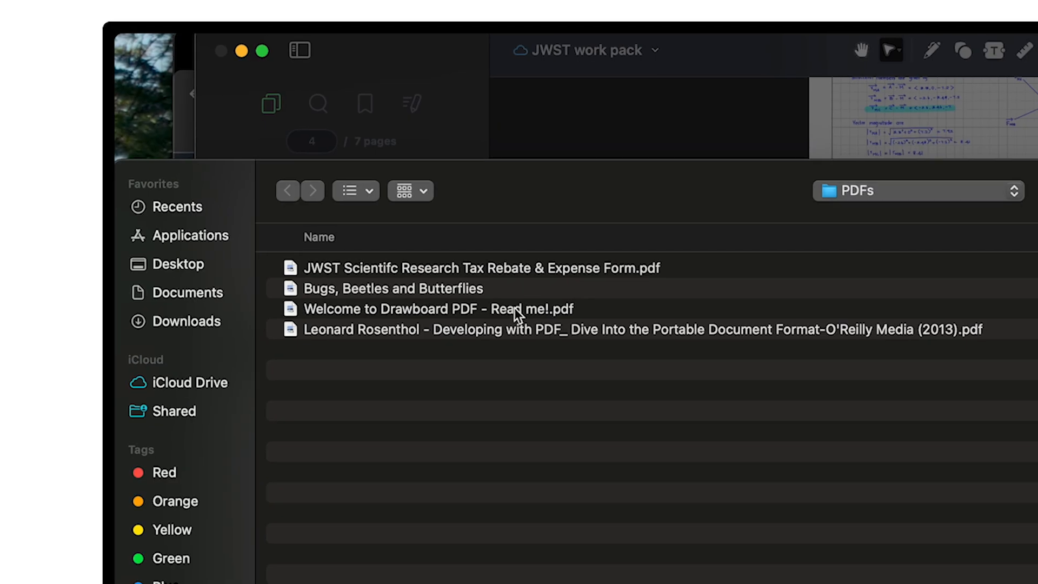
pyautogui.doubleClick(511, 268)
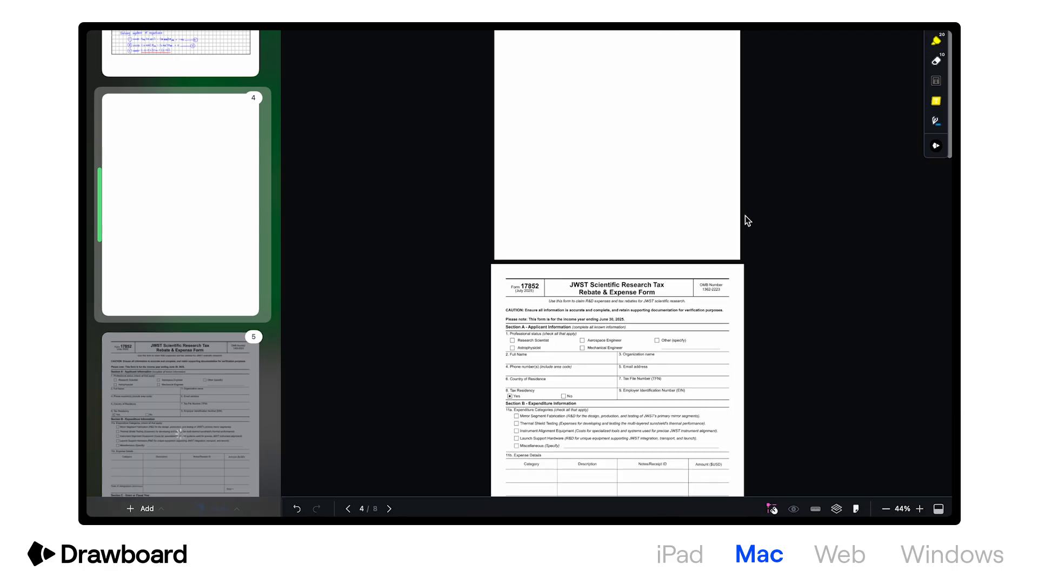
# - Nest the PURPOSE bookmark under OBJECTIVES and add a bookmark titled "Calculations" for page 3
pyautogui.scroll(-3, 743, 216)
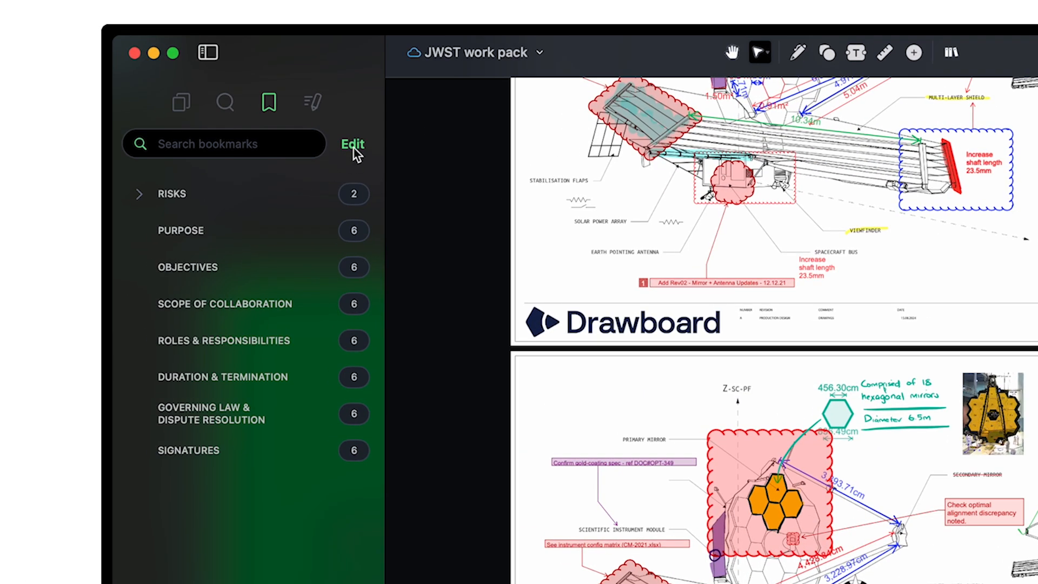
pyautogui.click(352, 145)
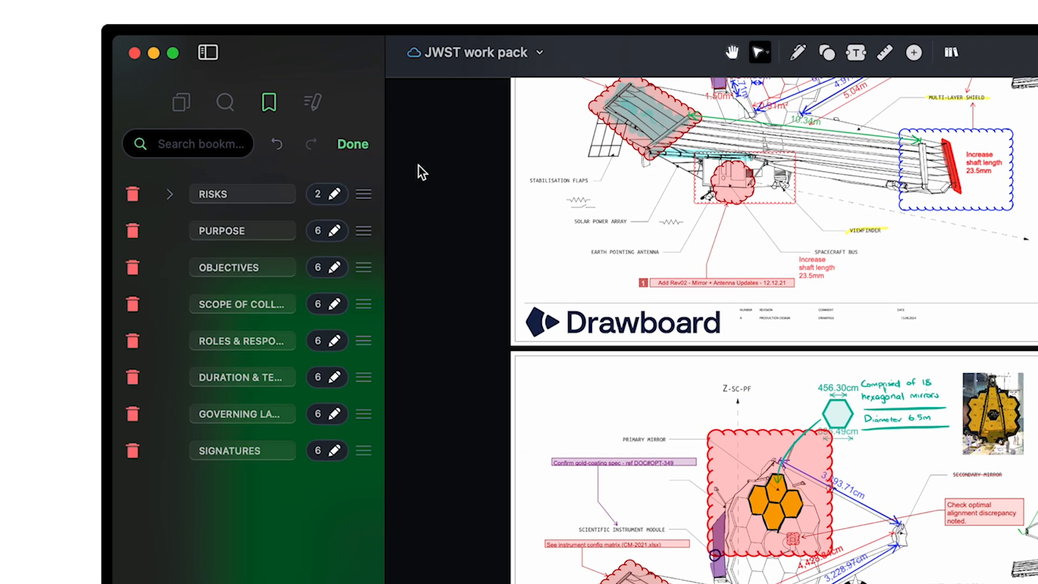
pyautogui.moveTo(359, 234); pyautogui.dragTo(400, 249)
pyautogui.click(170, 231)
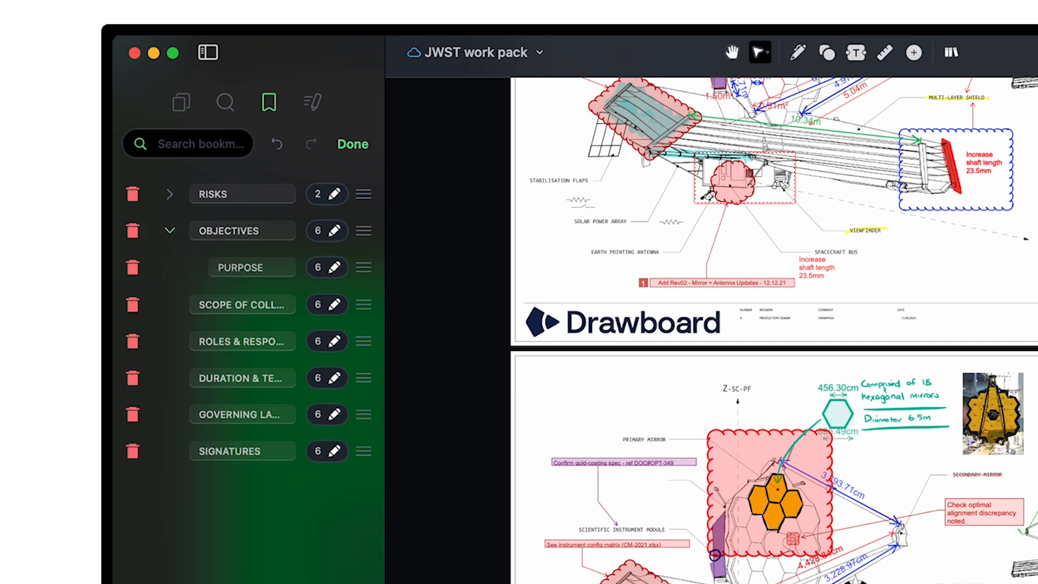
pyautogui.write('Calculations')
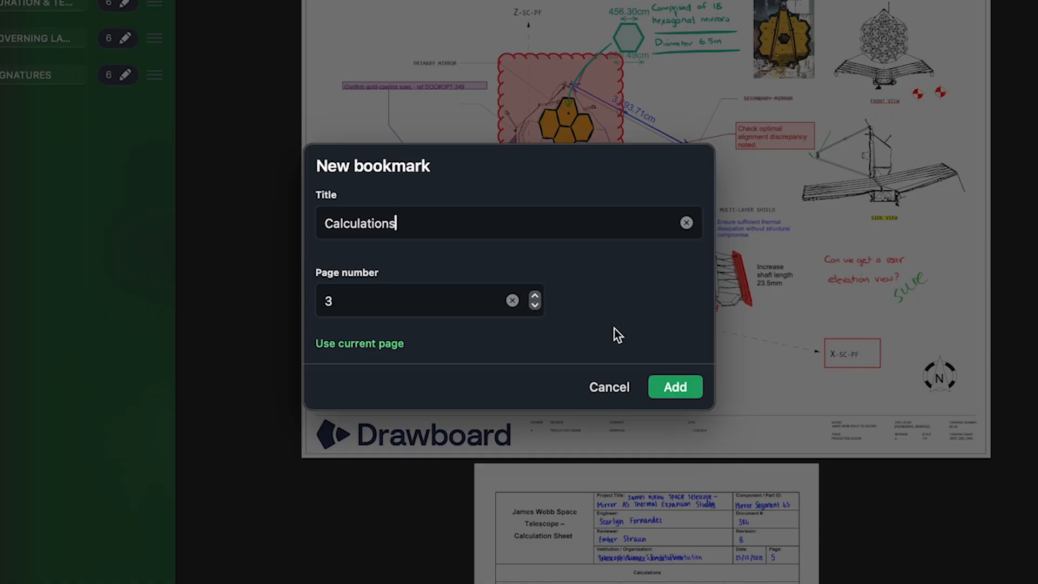
pyautogui.click(685, 396)
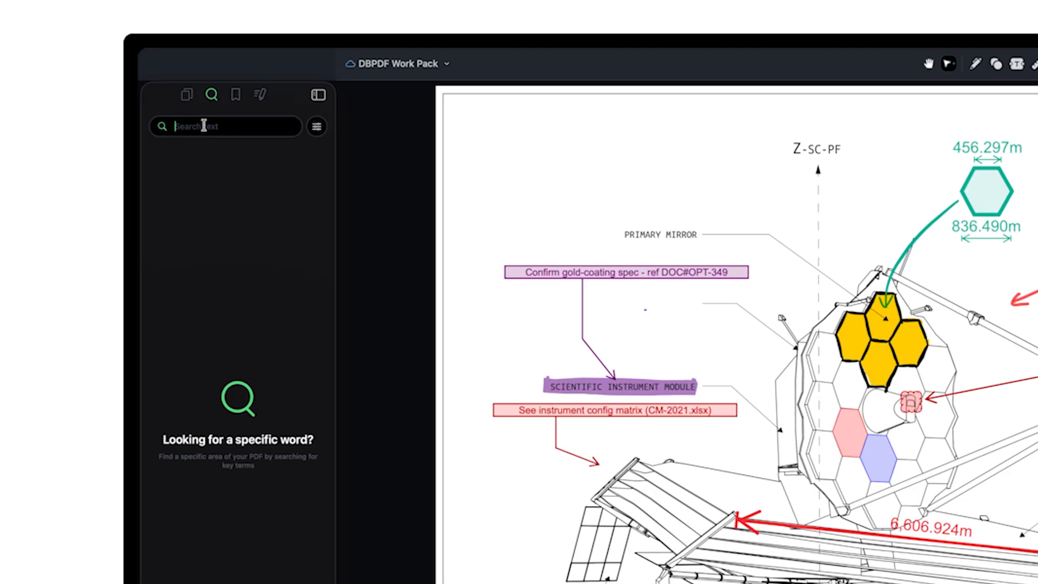
# - Search the document text for "telescope" and go to the match on page 3
pyautogui.write('telescope')
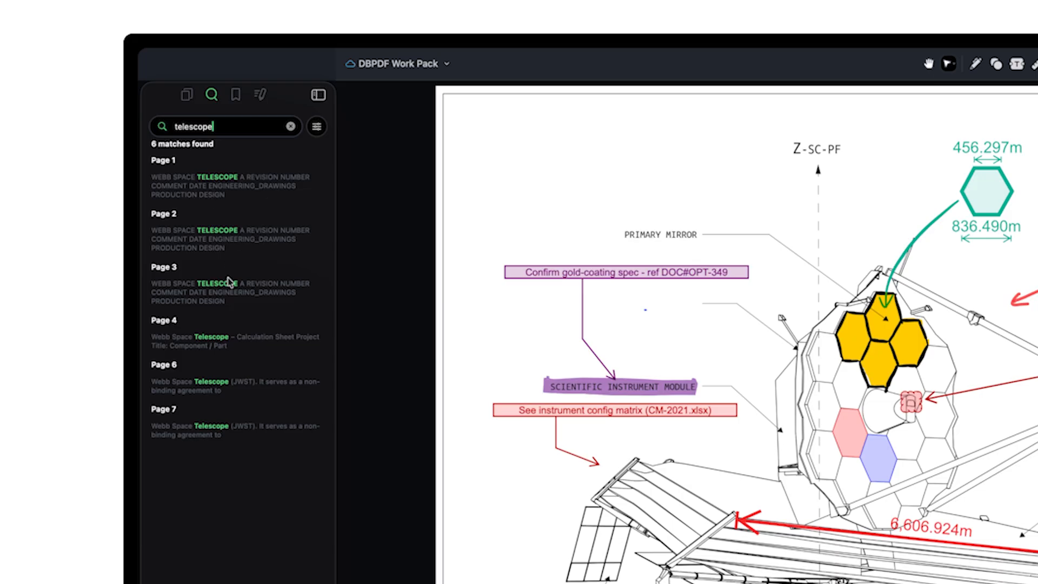
pyautogui.click(227, 284)
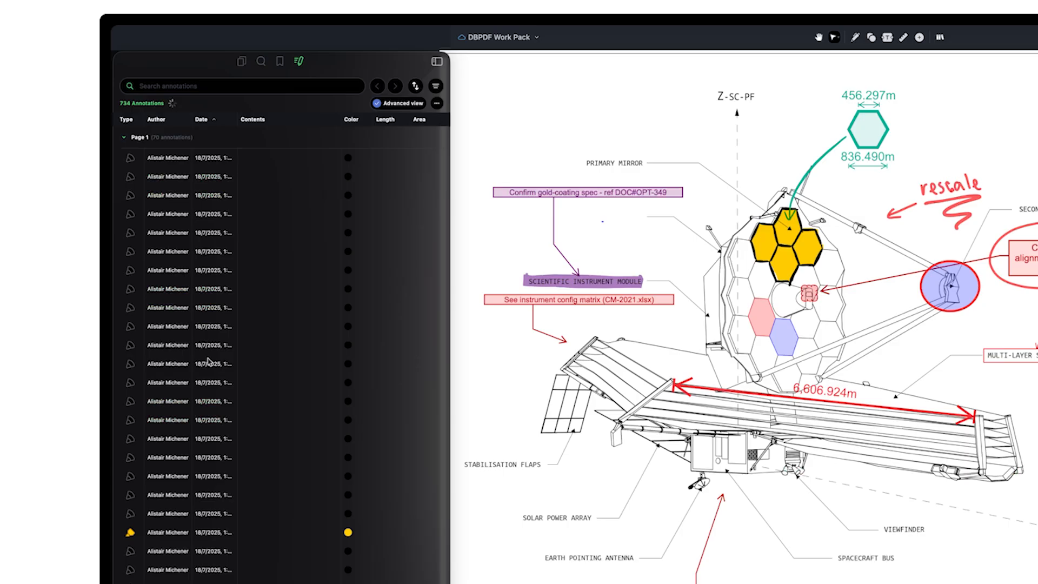
# - Look through the page 1 entries in the annotations list and select the grouped red "rescale" markup
pyautogui.scroll(-10, 255, 359)
pyautogui.scroll(-1, 256, 362)
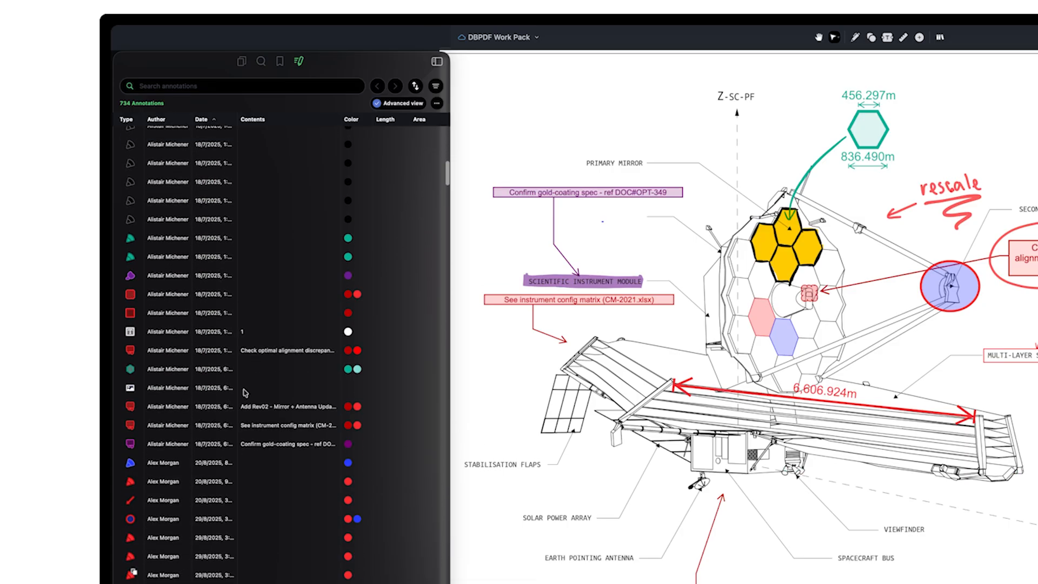
pyautogui.scroll(-4, 186, 499)
pyautogui.click(186, 501)
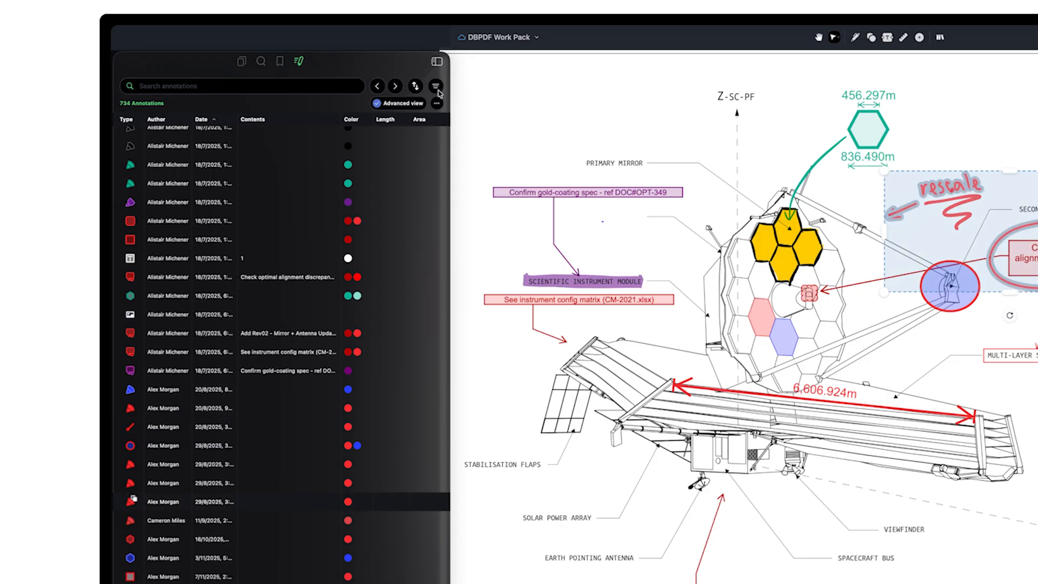
# - Filter the annotations list to Pen annotations made by the author of the selected "rescale" markup
pyautogui.click(435, 86)
pyautogui.click(437, 147)
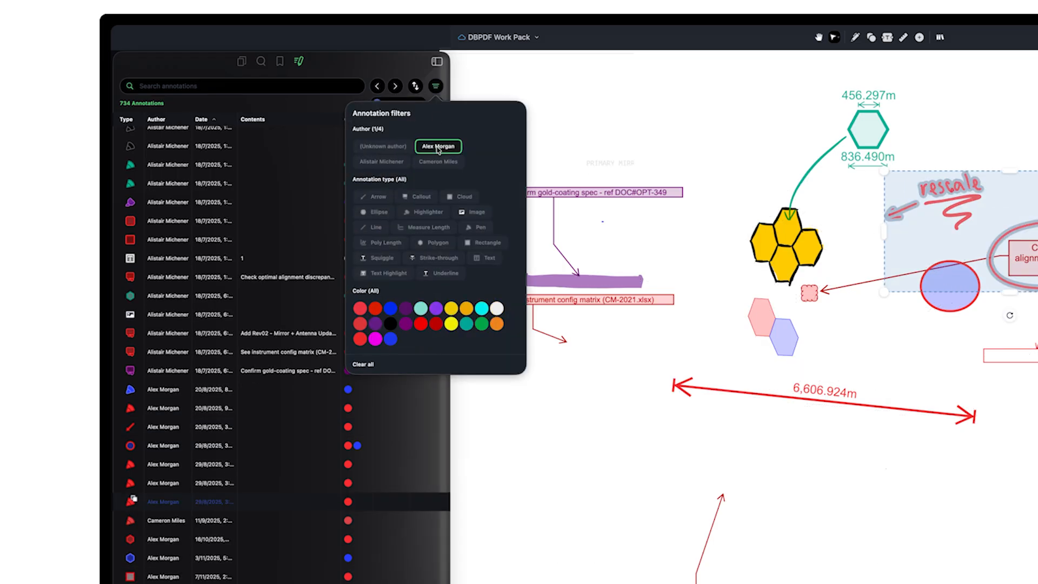
pyautogui.click(480, 229)
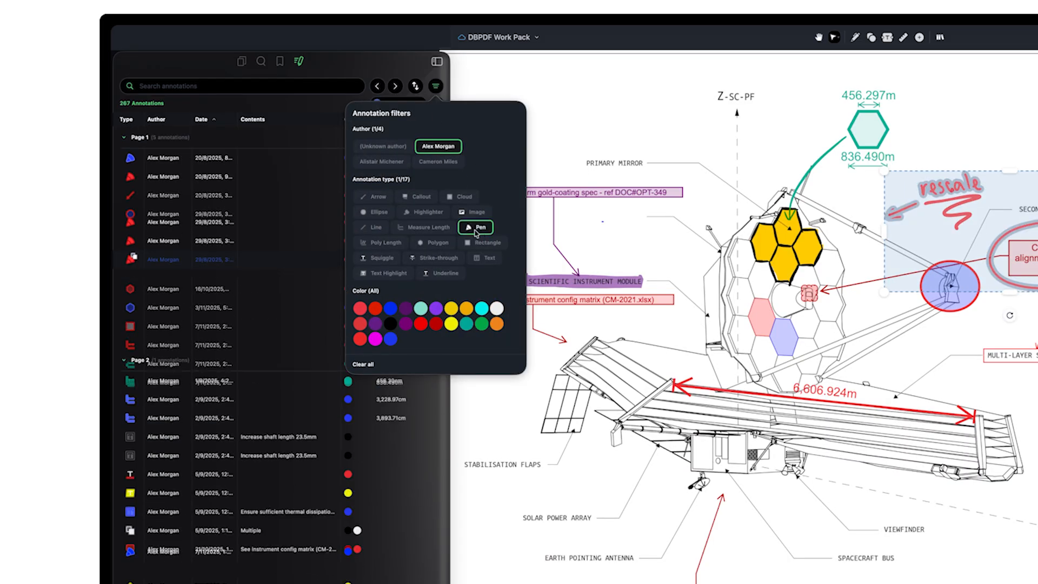
pyautogui.click(316, 253)
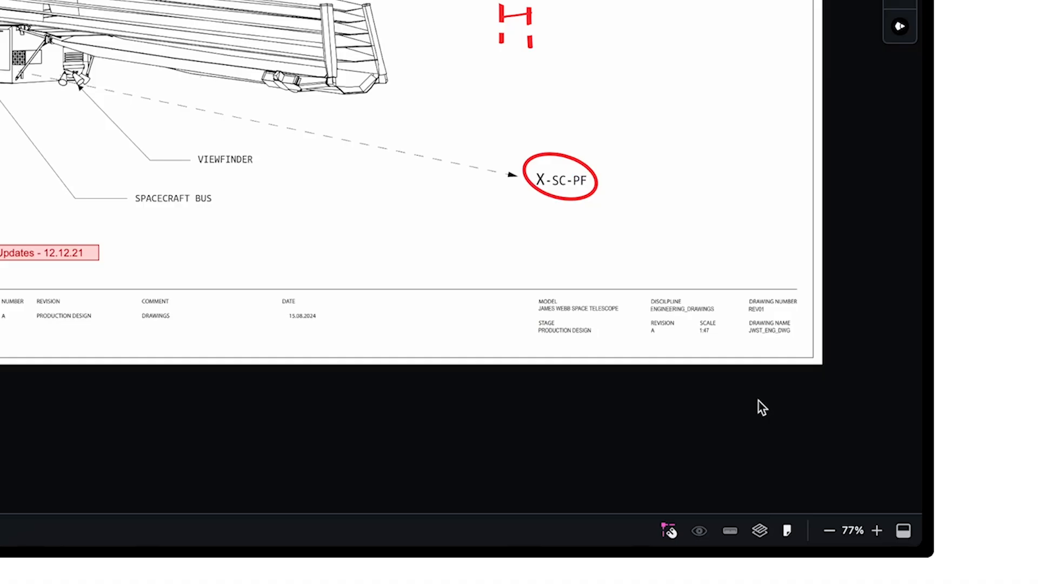
# - Set the page view to the Two pages layout with Fit to width
pyautogui.scroll(-1, 829, 534)
pyautogui.scroll(2, 833, 535)
pyautogui.scroll(-1, 831, 537)
pyautogui.click(787, 531)
pyautogui.click(787, 276)
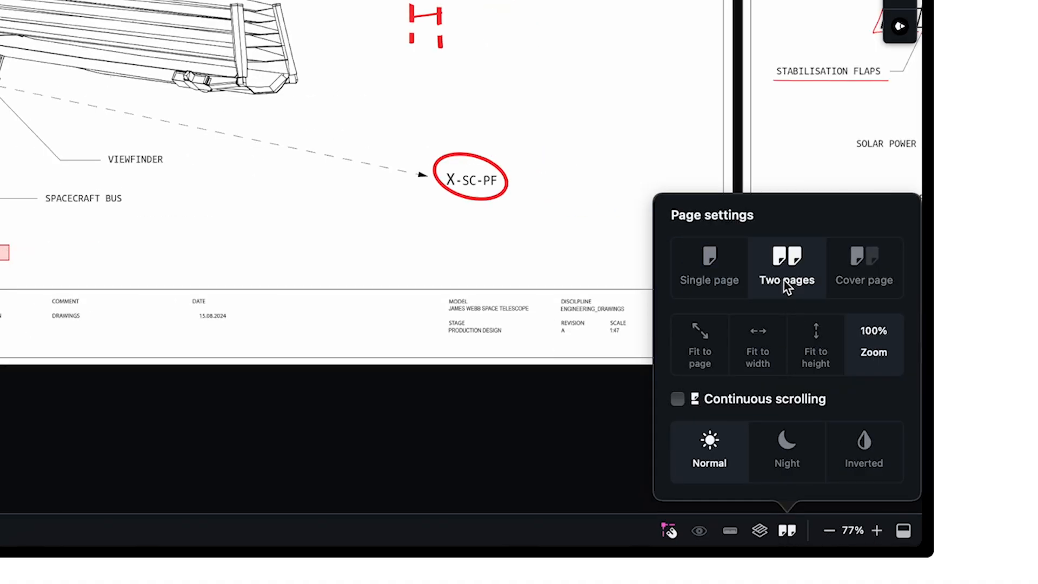
pyautogui.click(702, 352)
pyautogui.click(758, 357)
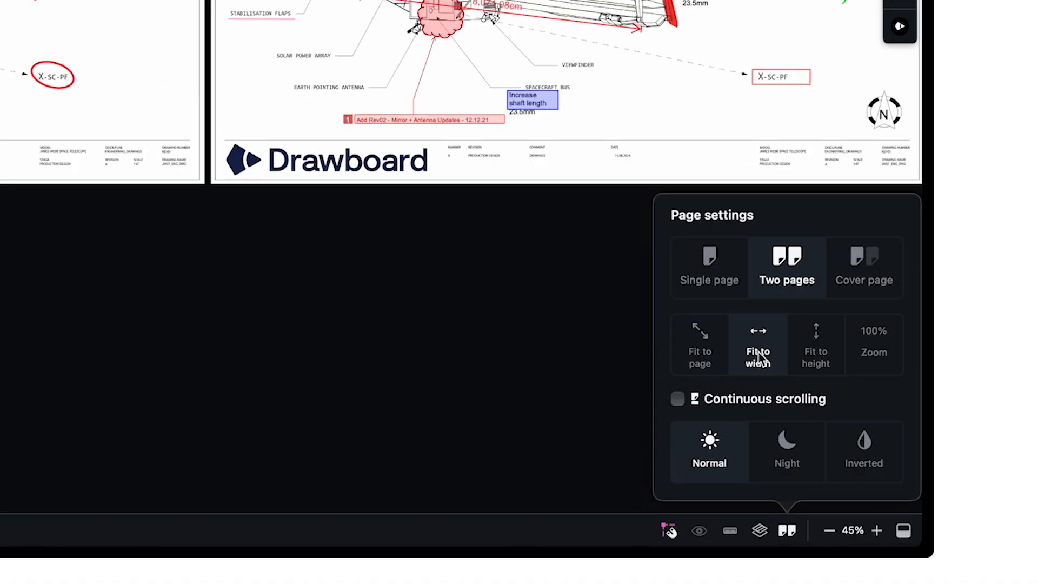
# - Set the page layout to Single page and try the Night and Inverted colour modes
pyautogui.click(680, 290)
pyautogui.click(785, 457)
pyautogui.click(861, 467)
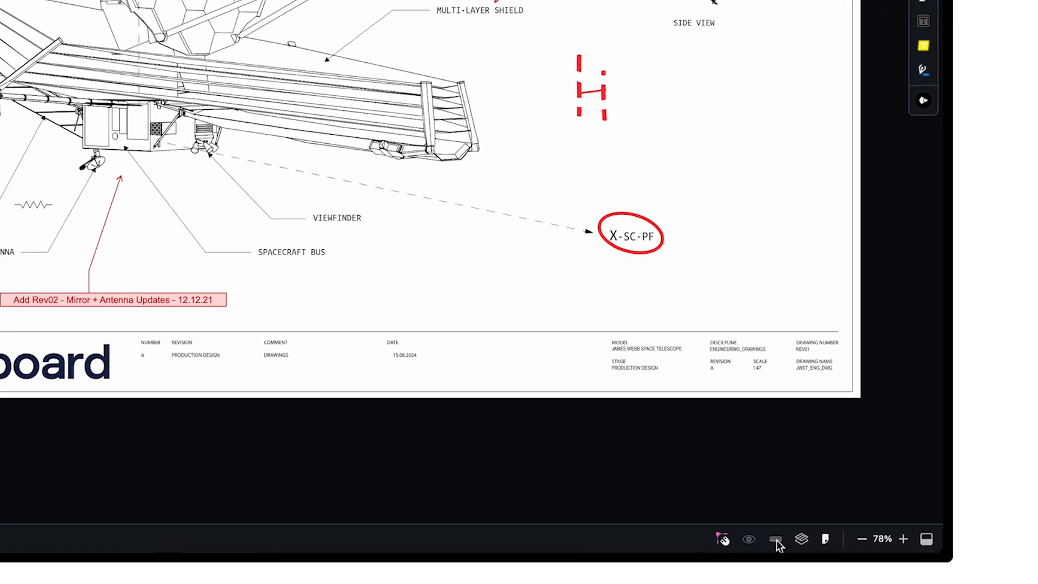
# - Show the on-page ruler over the drawing and choose a different ruler colour
pyautogui.click(777, 539)
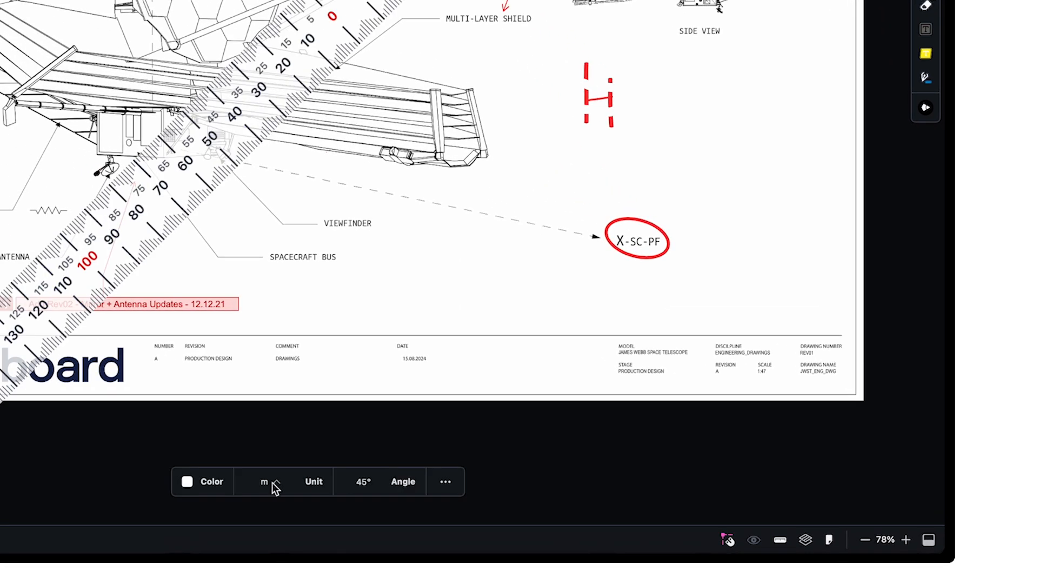
pyautogui.click(212, 483)
pyautogui.click(195, 380)
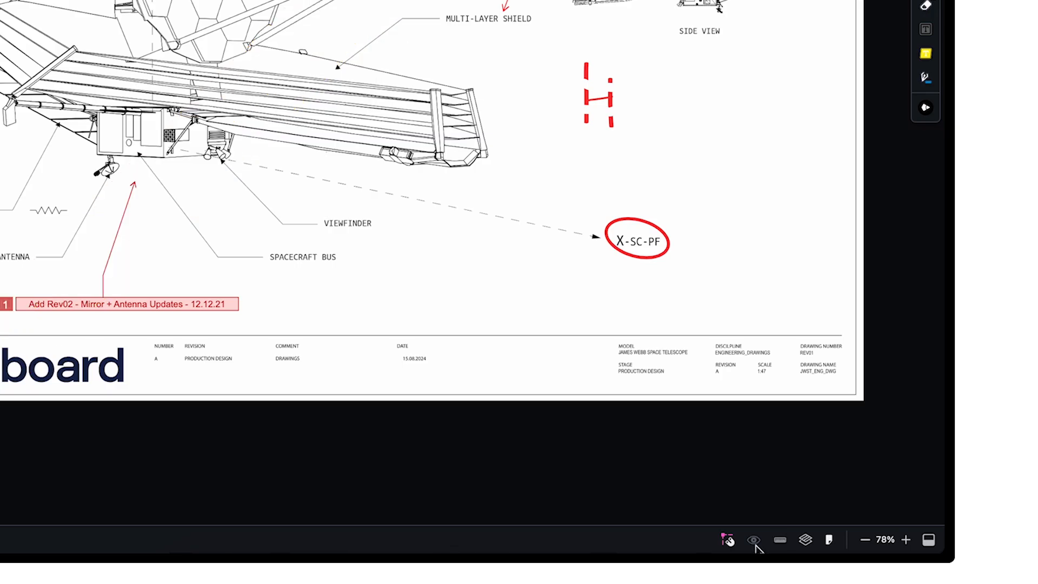
pyautogui.click(754, 542)
pyautogui.click(758, 542)
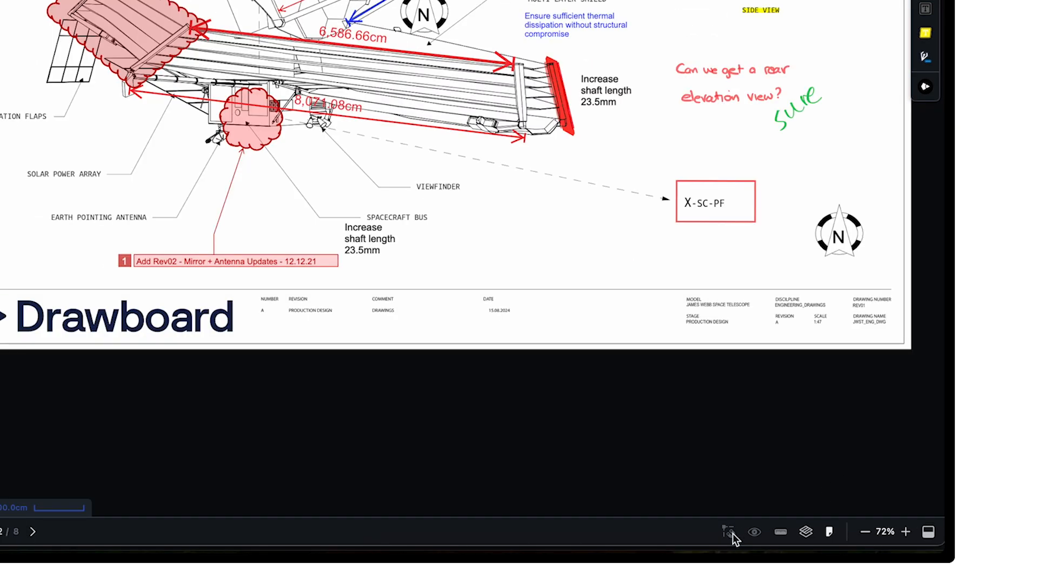
# - Turn on both snapping options, Snap to annotations and Snap to content
pyautogui.click(730, 533)
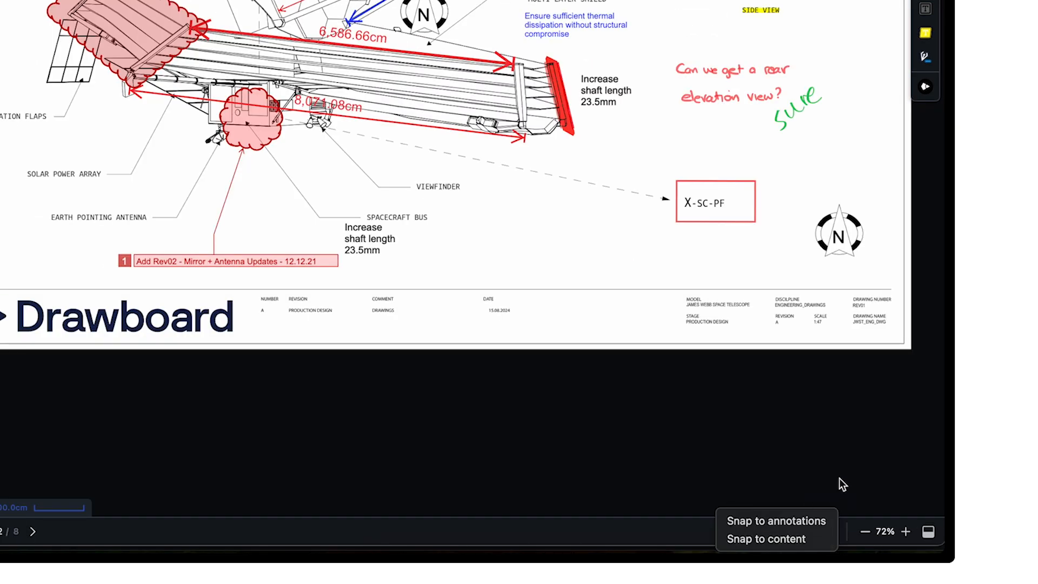
pyautogui.click(832, 521)
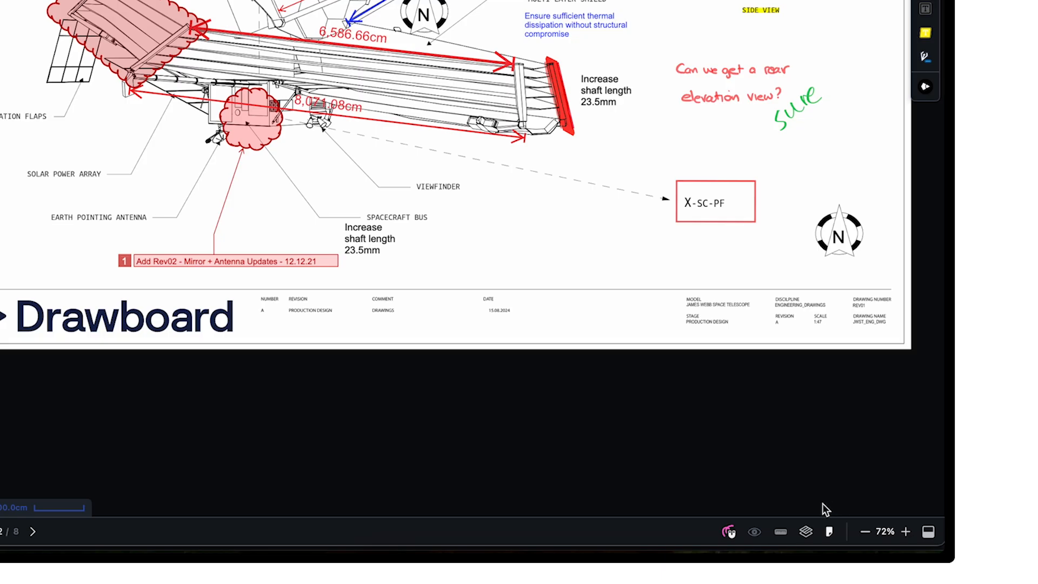
pyautogui.click(731, 534)
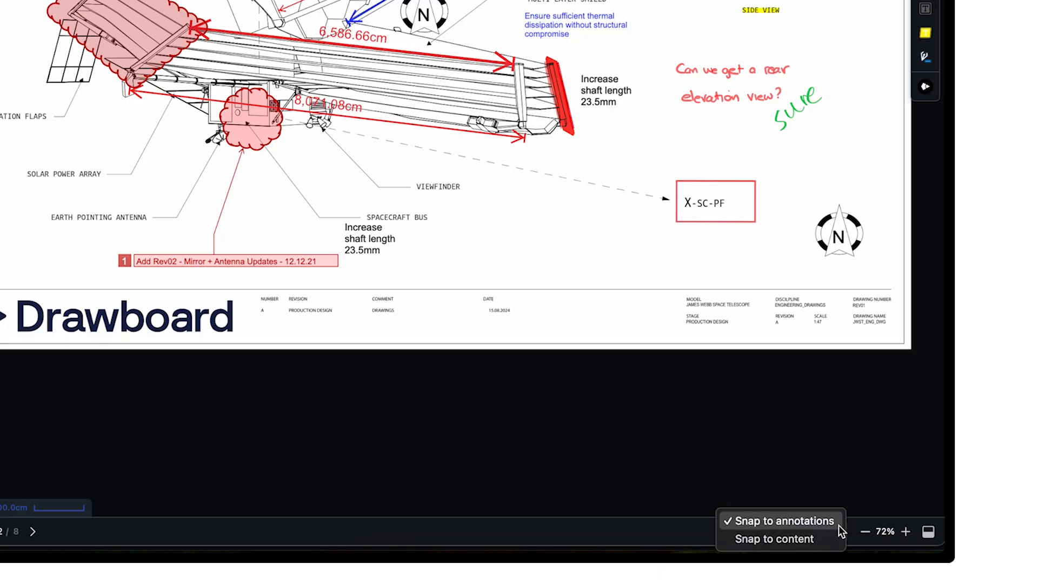
pyautogui.click(838, 538)
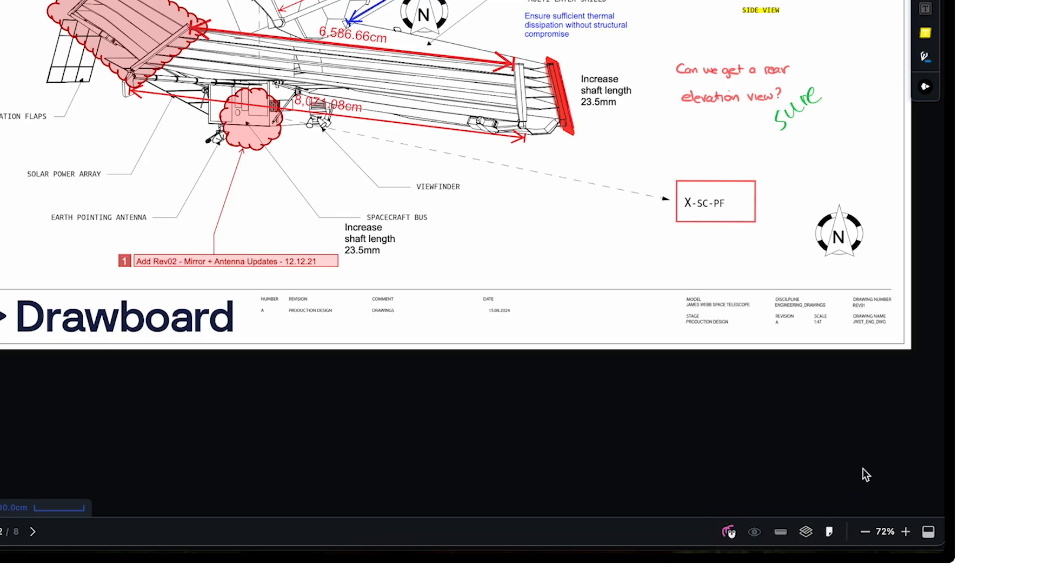
# - Draw a red rectangle just above the boxed X-SC-PF label, snapped to the width of that box
pyautogui.scroll(1, 862, 468)
pyautogui.scroll(5, 780, 73)
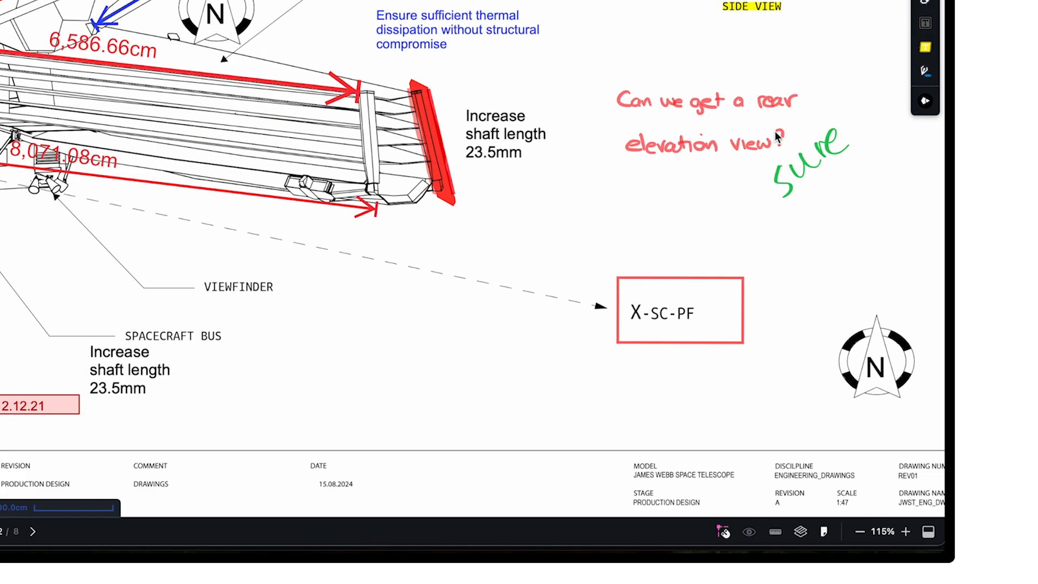
pyautogui.moveTo(610, 196); pyautogui.dragTo(745, 261)
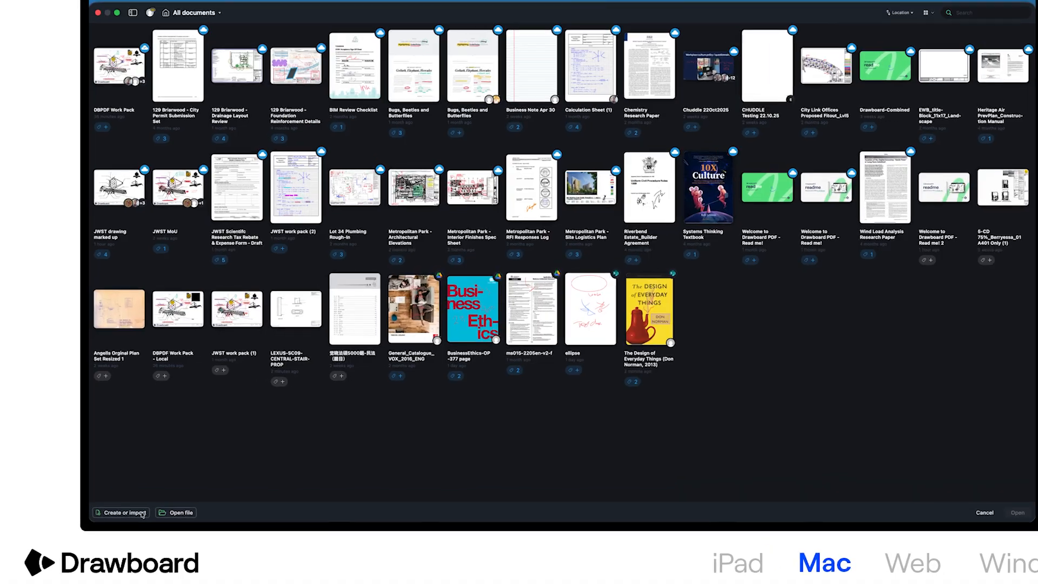
# - Create a document from the Notebook paper template and save it as "Analysis Report" in Downloads
pyautogui.click(121, 510)
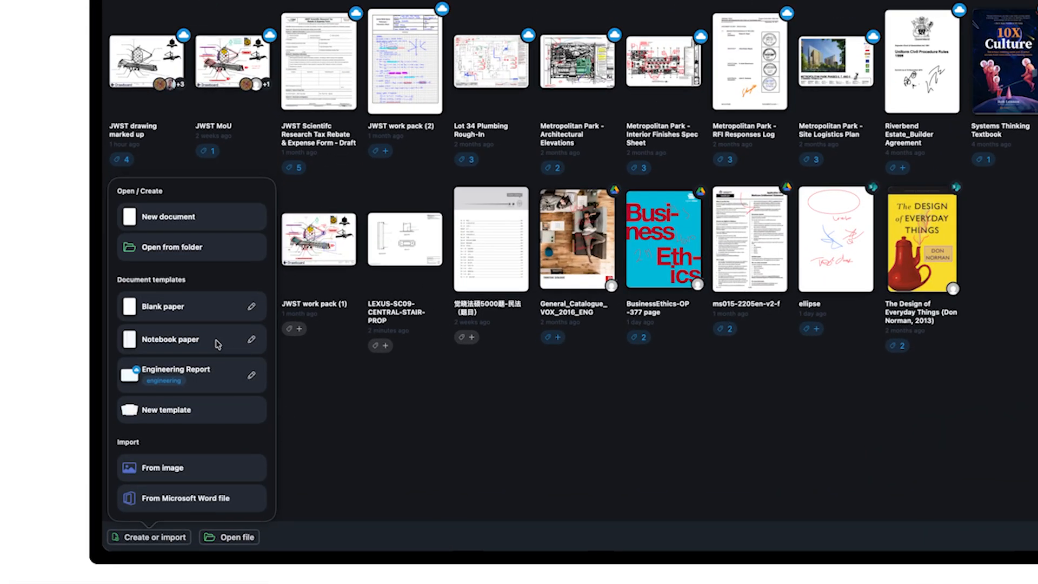
pyautogui.click(193, 349)
pyautogui.write('Analysis Report')
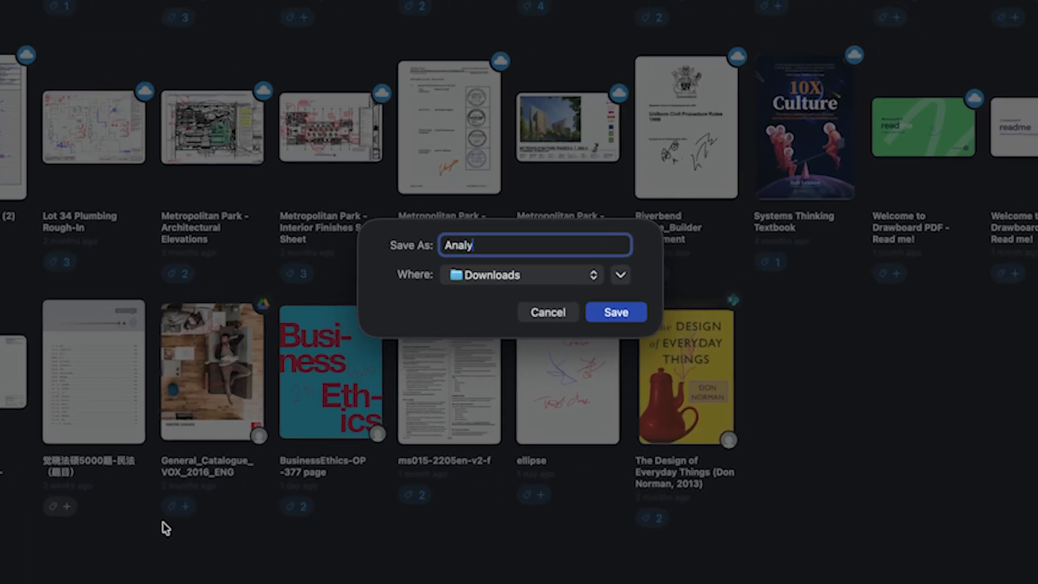
pyautogui.press('Return')
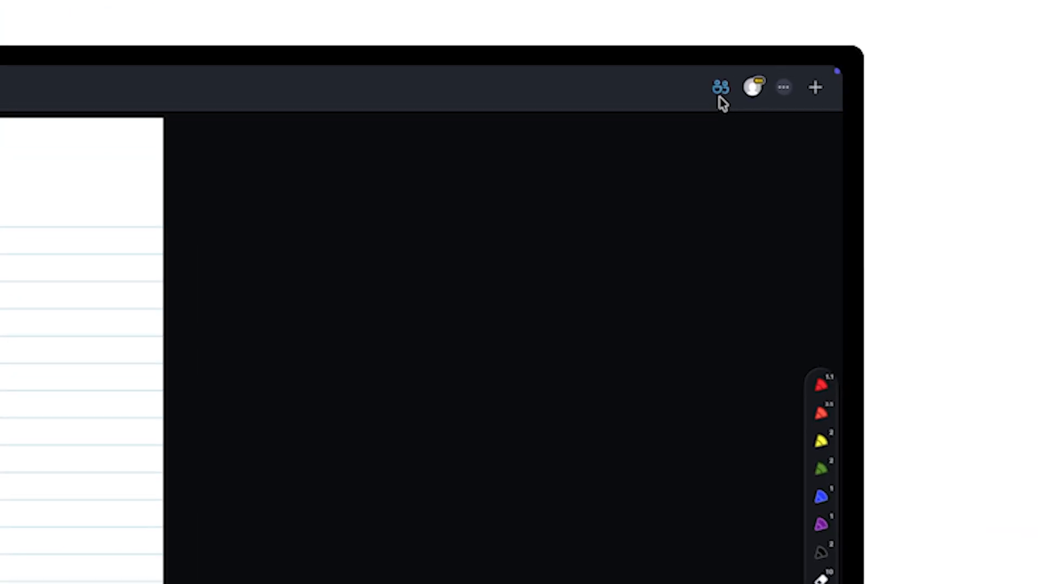
# - Invite a colleague by e-mail address to the Analysis Report with Collaborator permissions
pyautogui.click(722, 89)
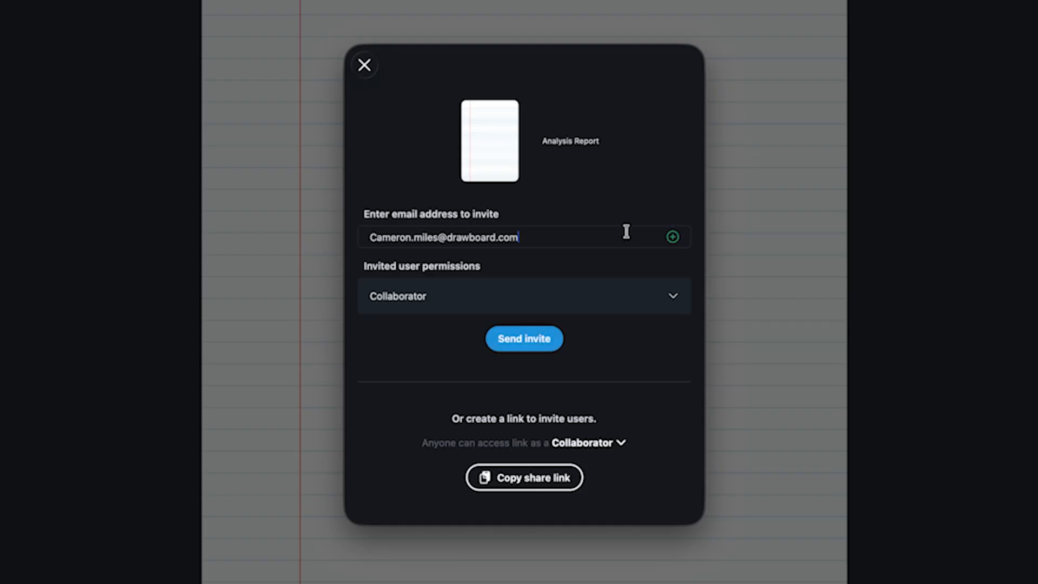
pyautogui.press('Return')
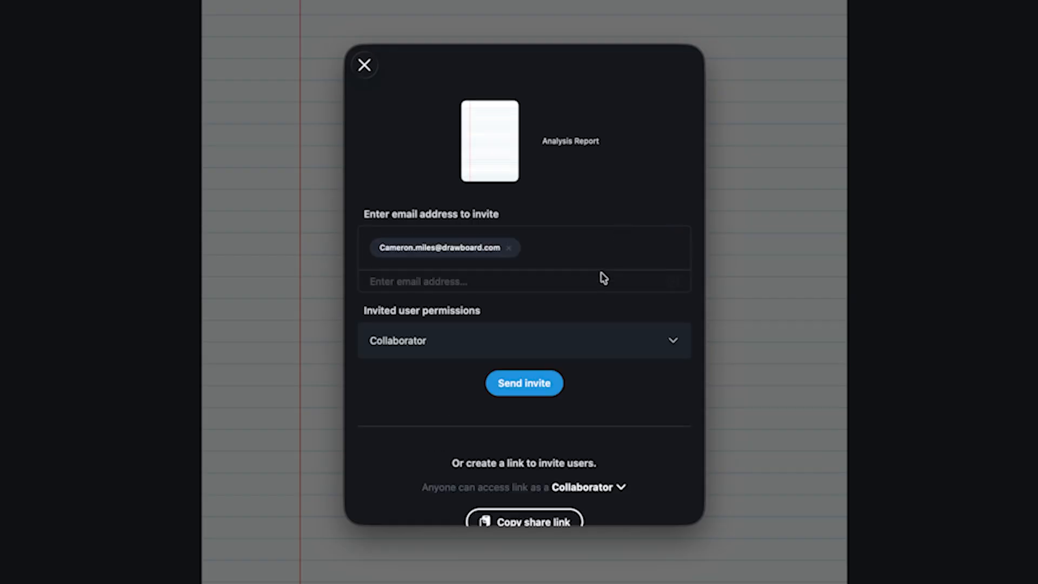
pyautogui.click(523, 388)
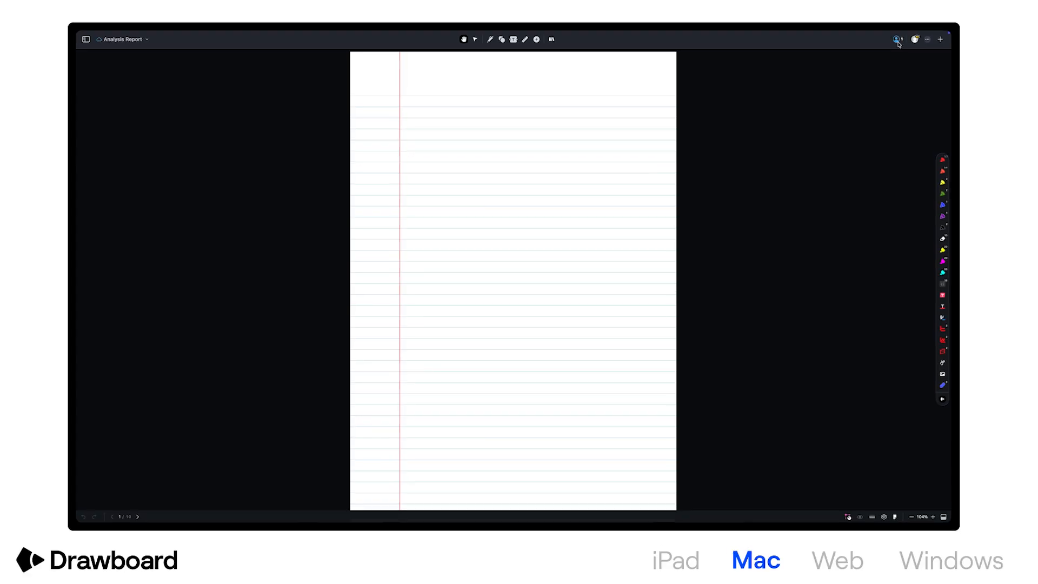
# - Open the collaborator permissions and change the first listed collaborator's role to Admin
pyautogui.click(899, 41)
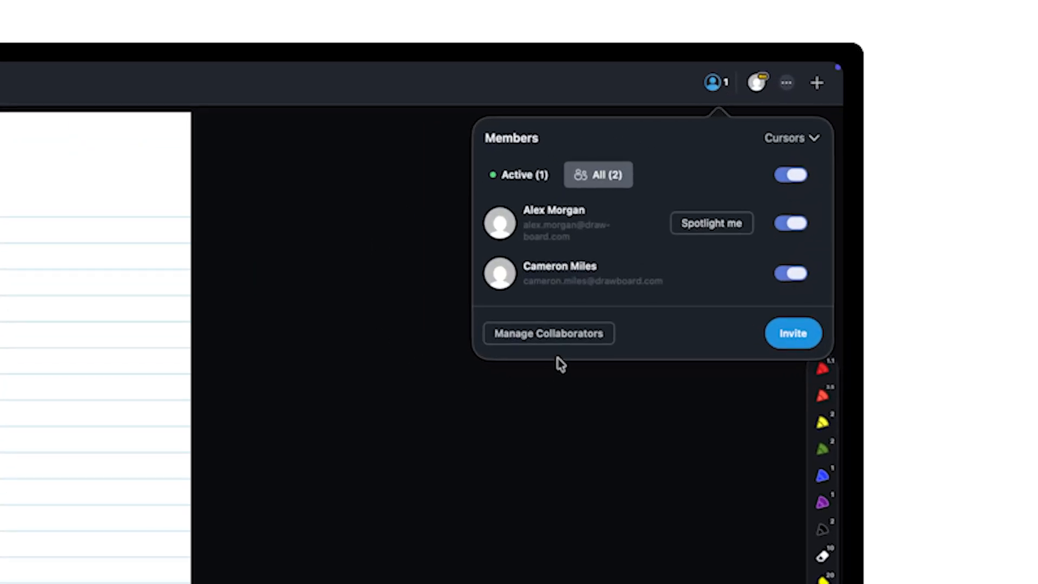
pyautogui.click(560, 335)
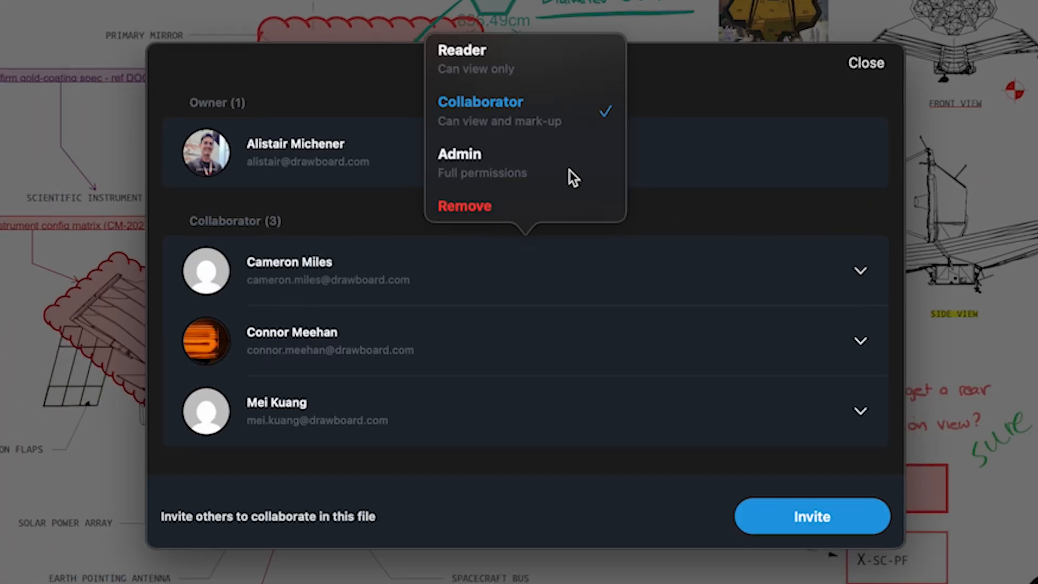
pyautogui.click(616, 172)
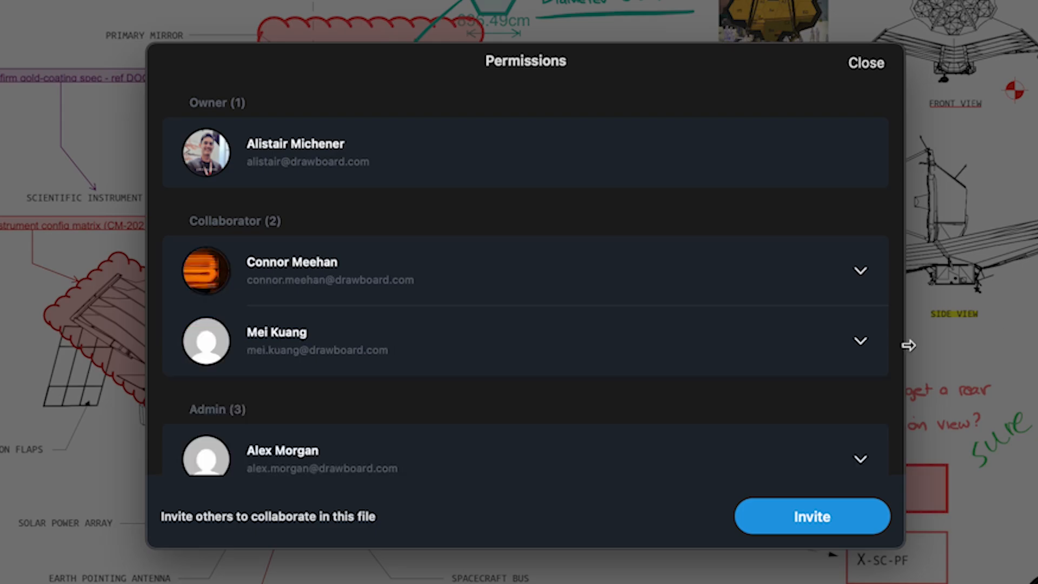